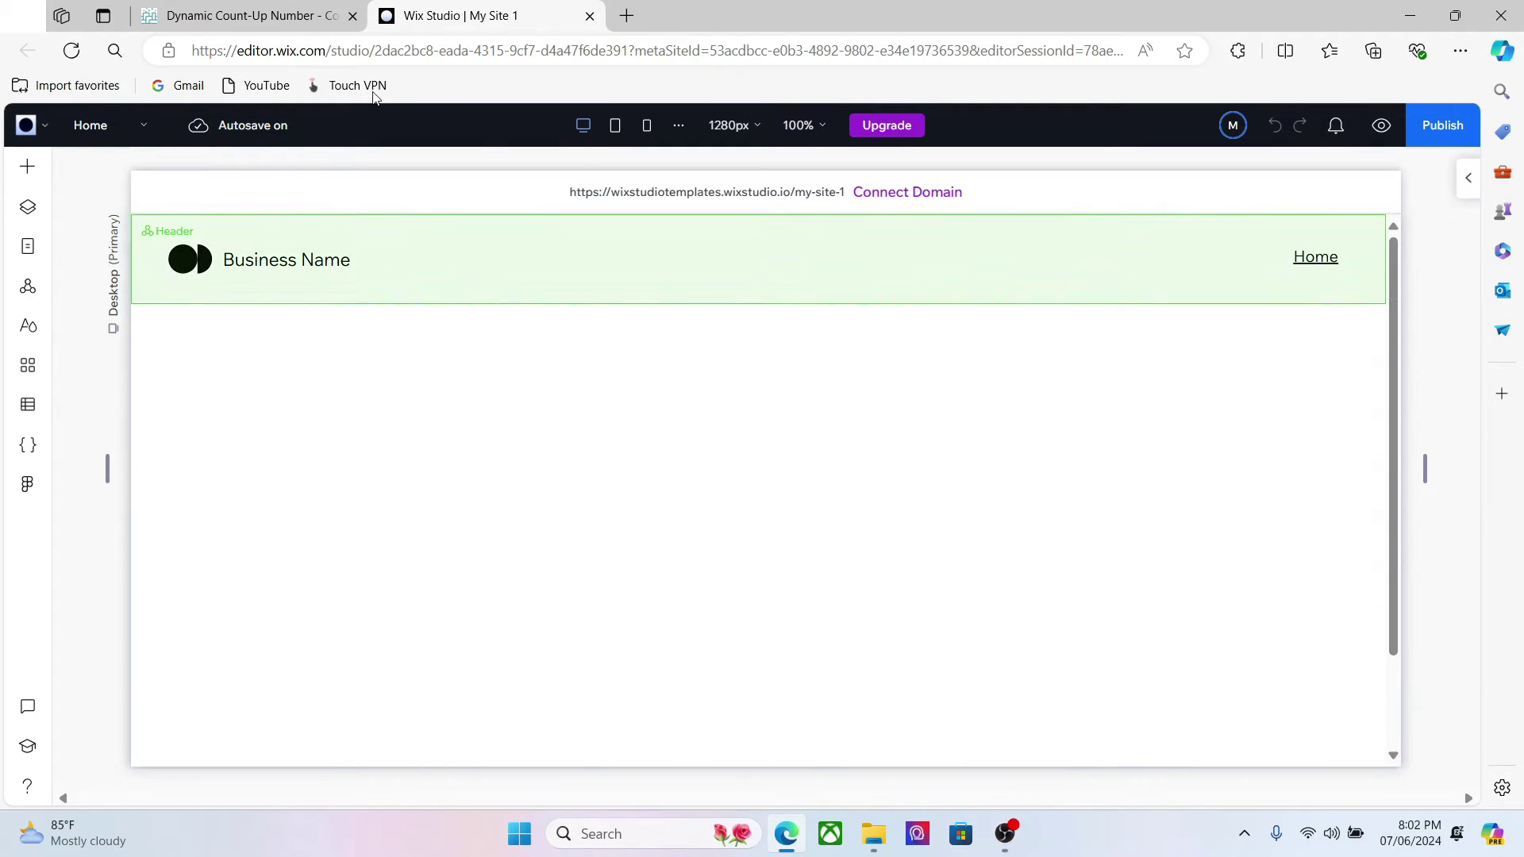
Copy the Dynamic Count-Up Number code block from the forum post and return to the Wix Studio tab.
click(346, 17)
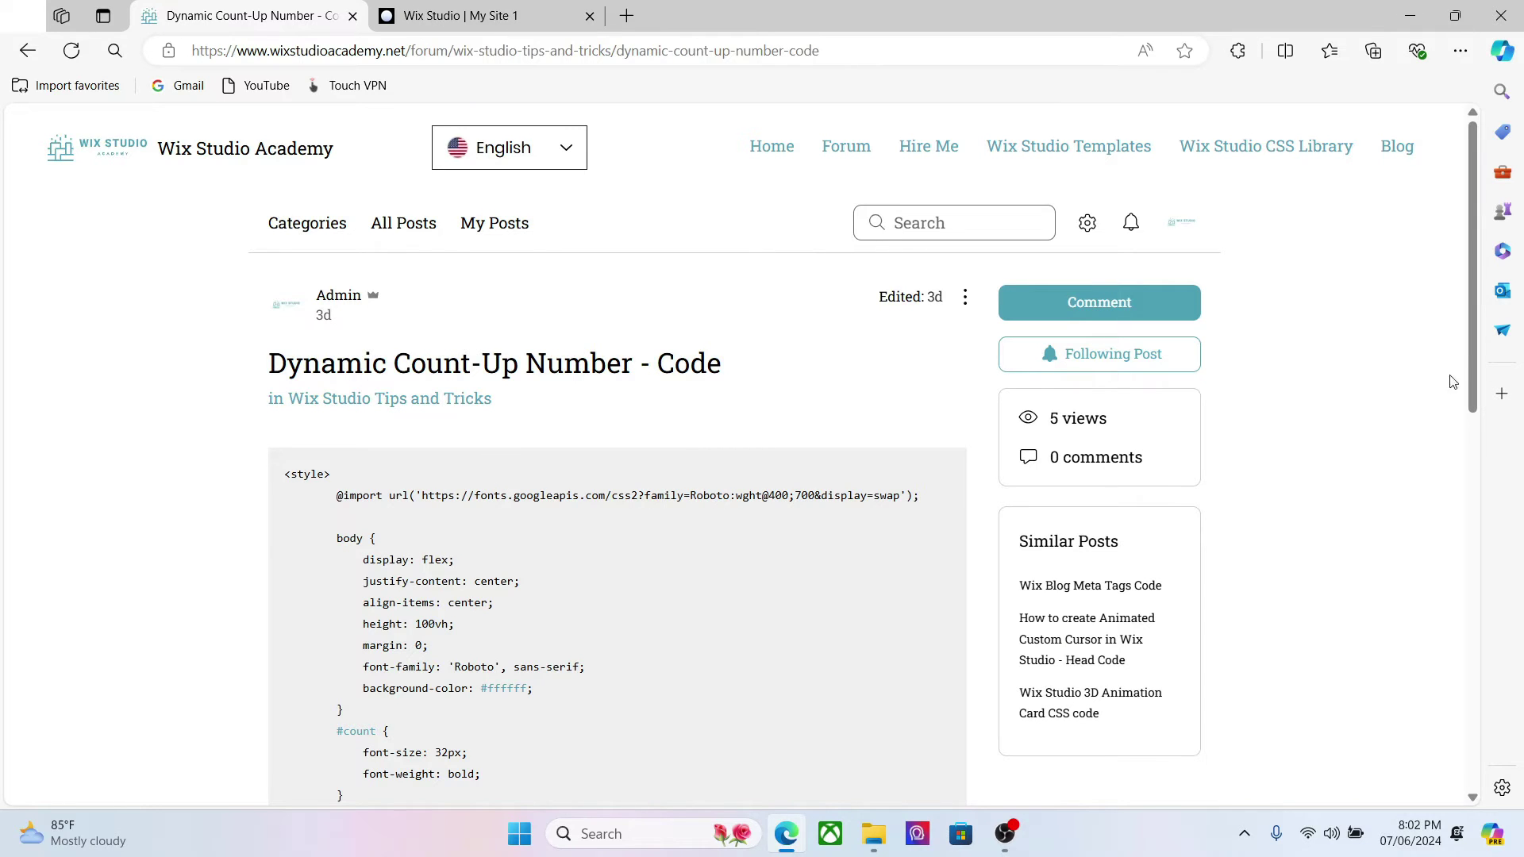
drag(1467, 366, 1021, 414)
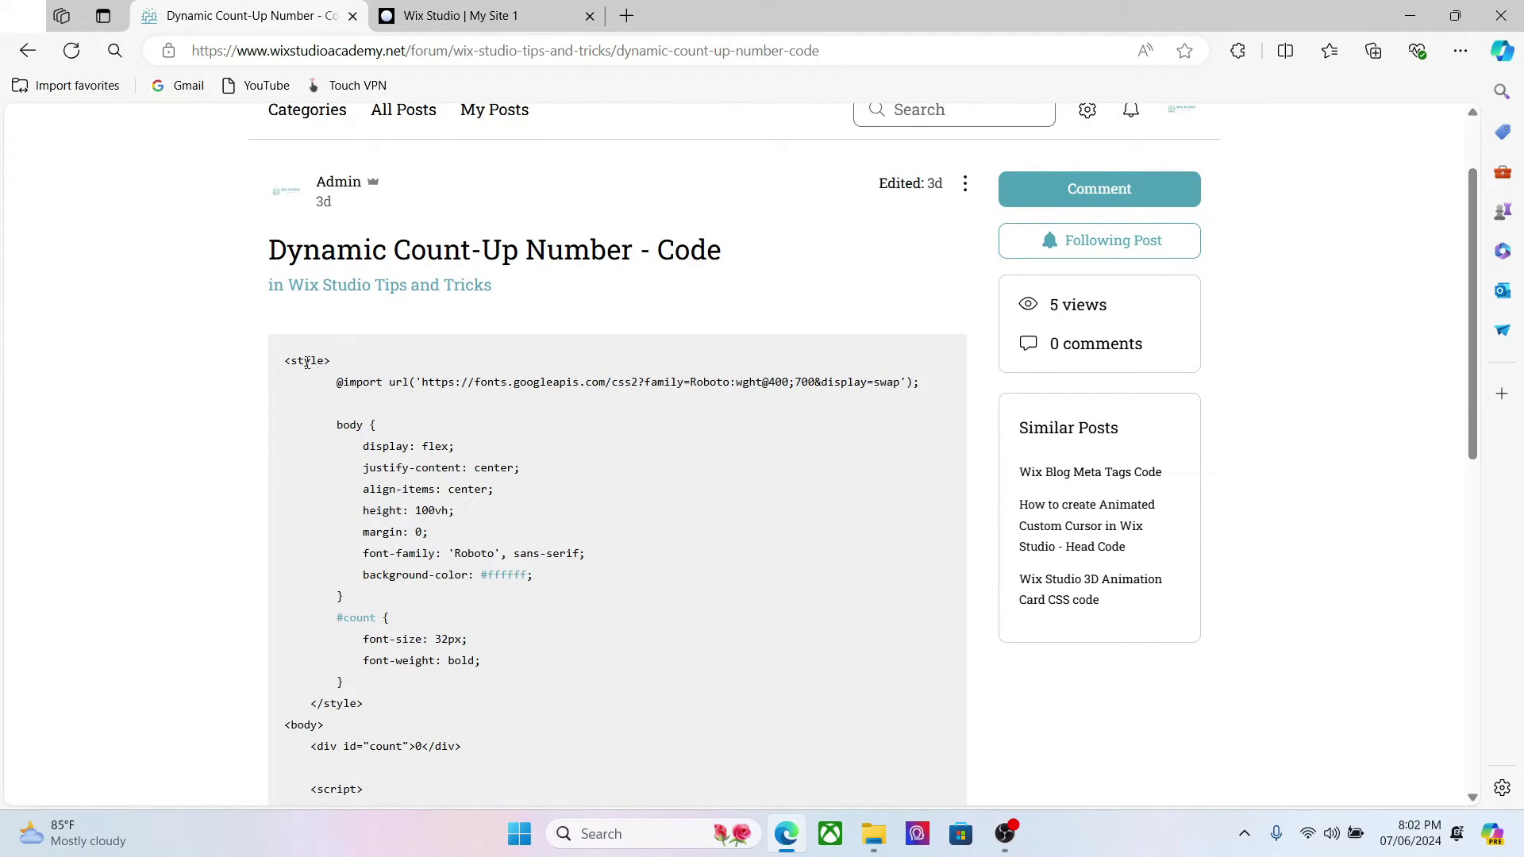
mouse_move(284, 363)
mouse_down()
mouse_move(384, 727)
mouse_move(365, 481)
mouse_up()
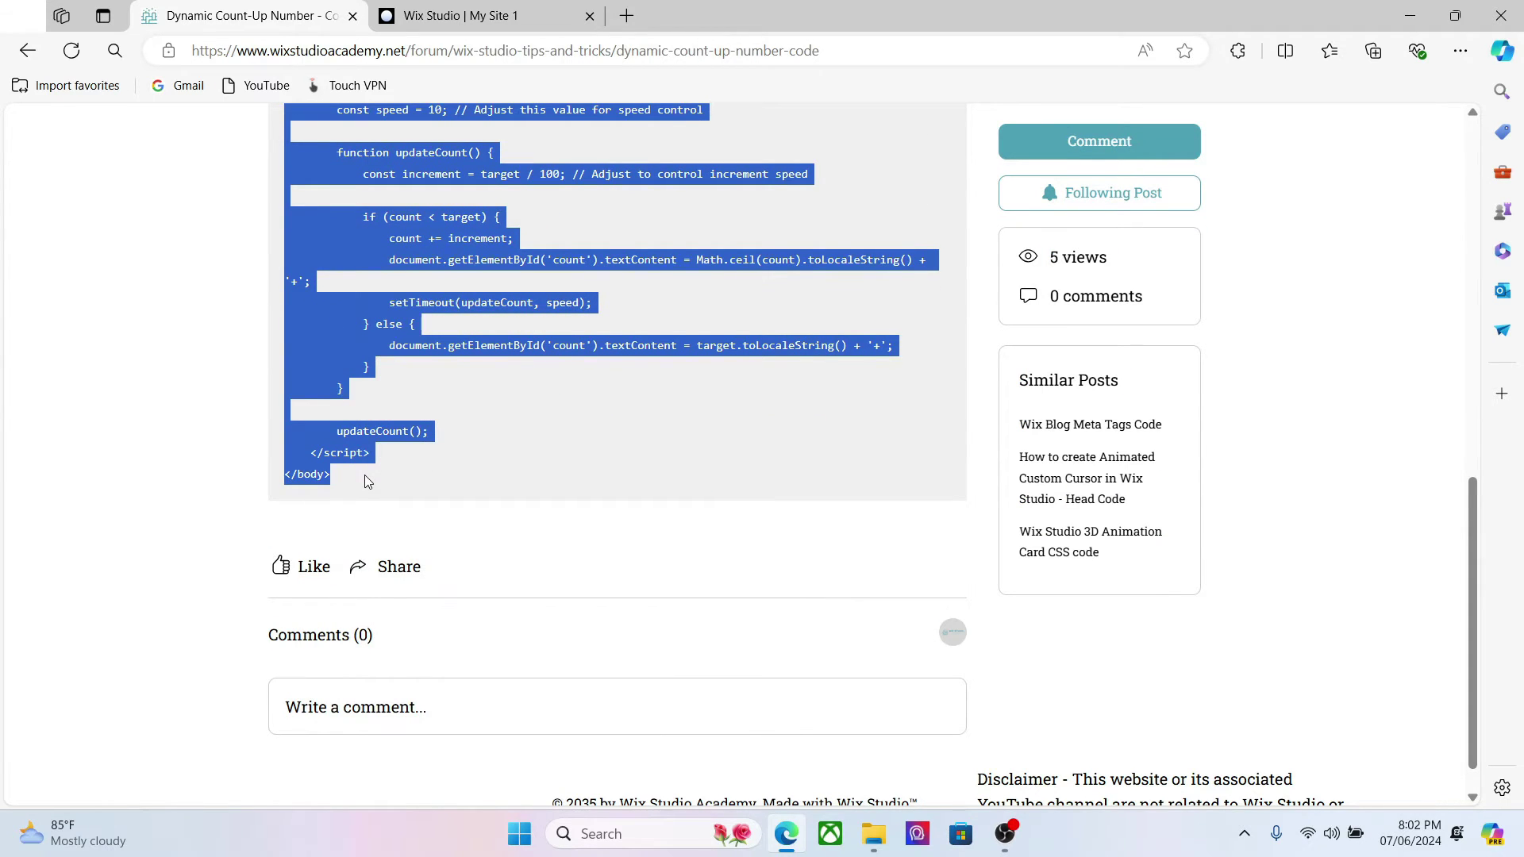
mouse_move(364, 475)
mouse_down()
mouse_move(269, 104)
mouse_move(272, 146)
mouse_up()
key(ctrl+c)
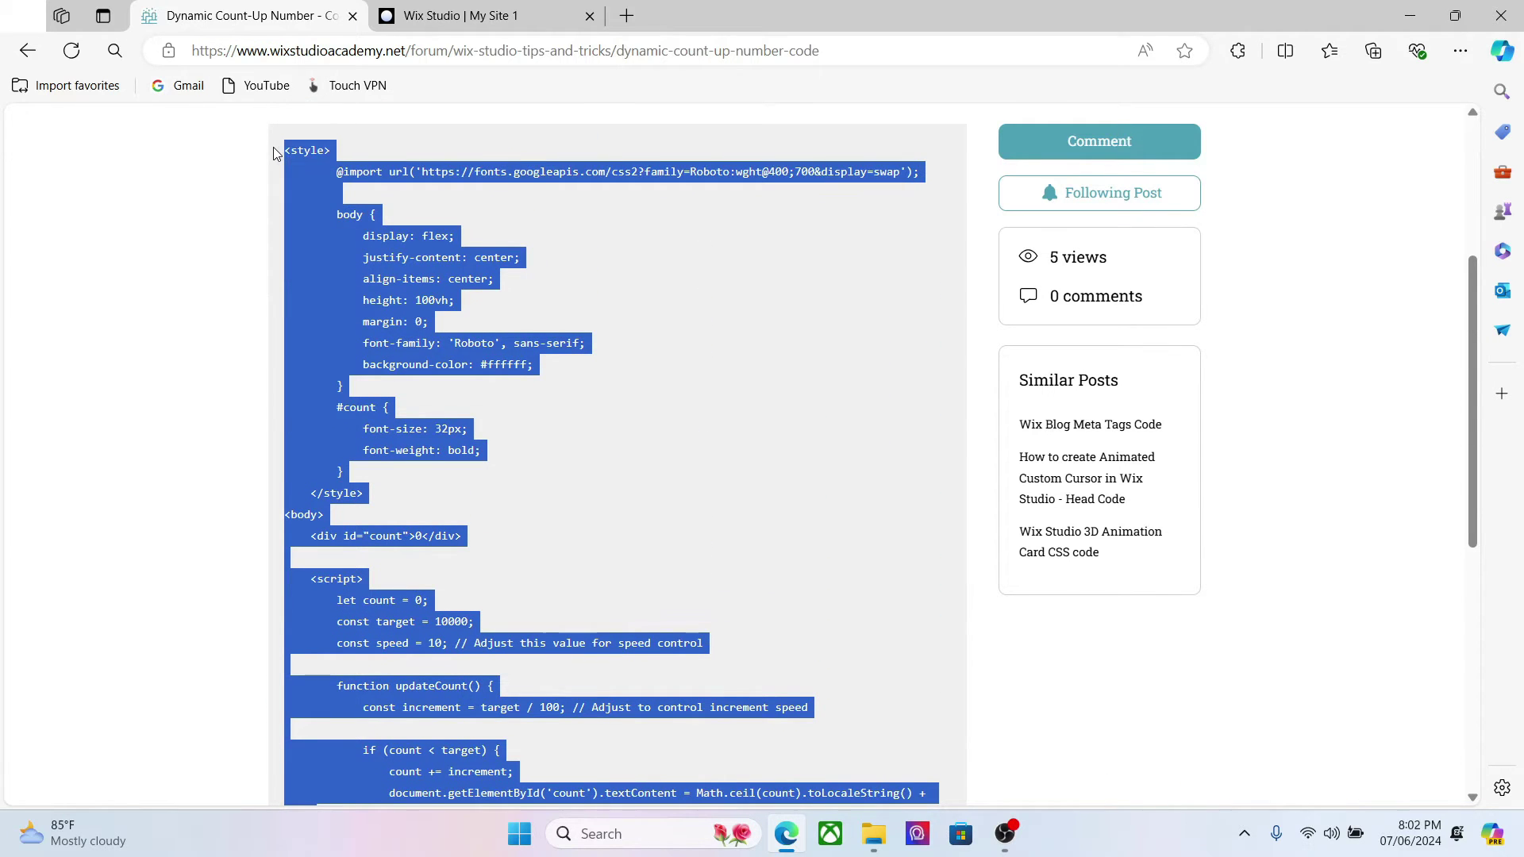
click(459, 16)
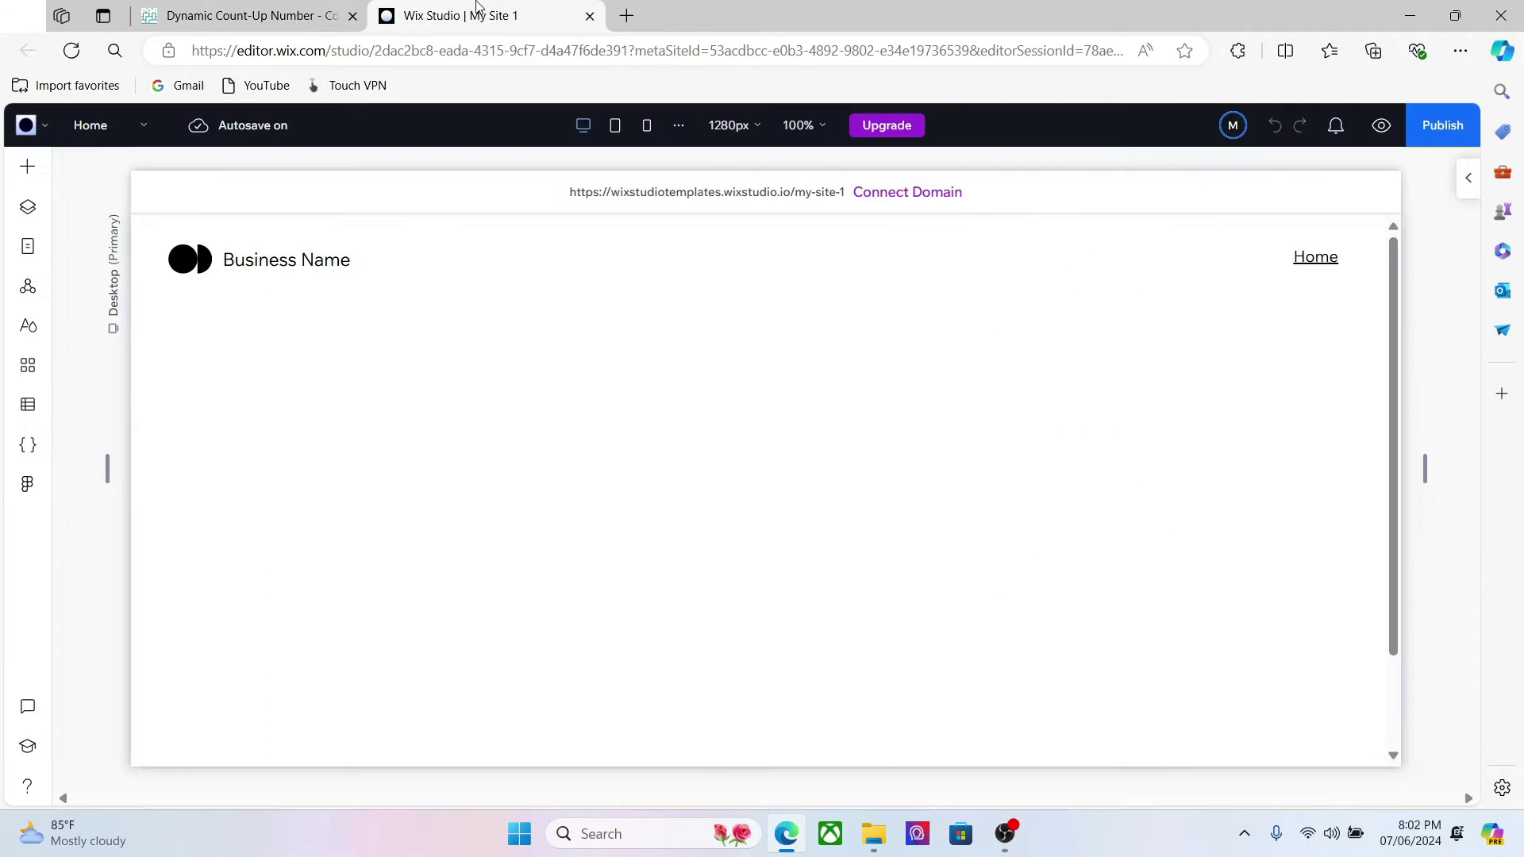
Add an Embed Code element from the Embed & Social elements onto the page.
click(27, 167)
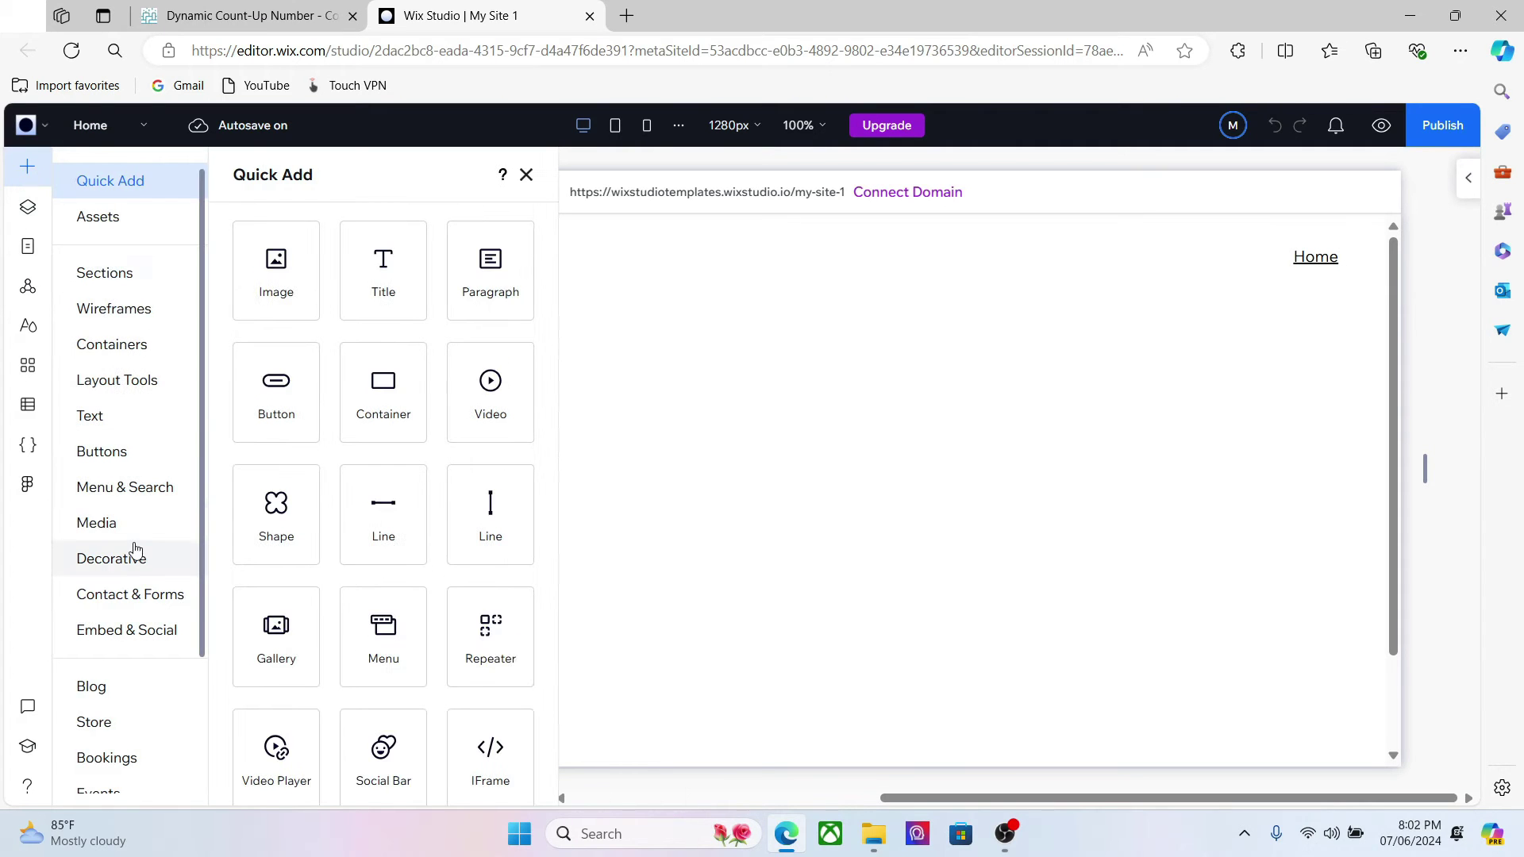
click(134, 640)
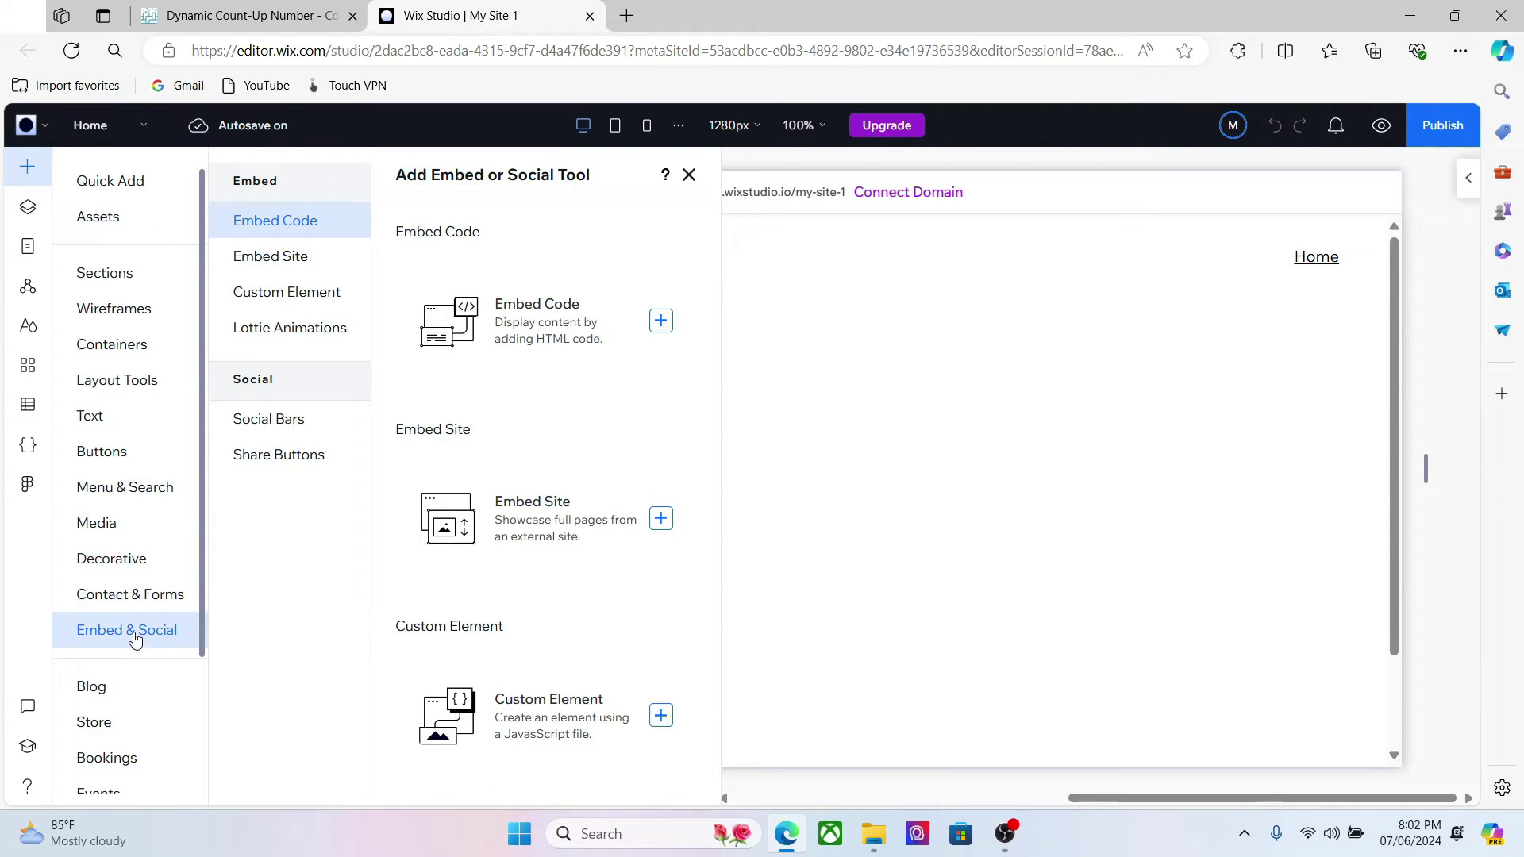
click(661, 322)
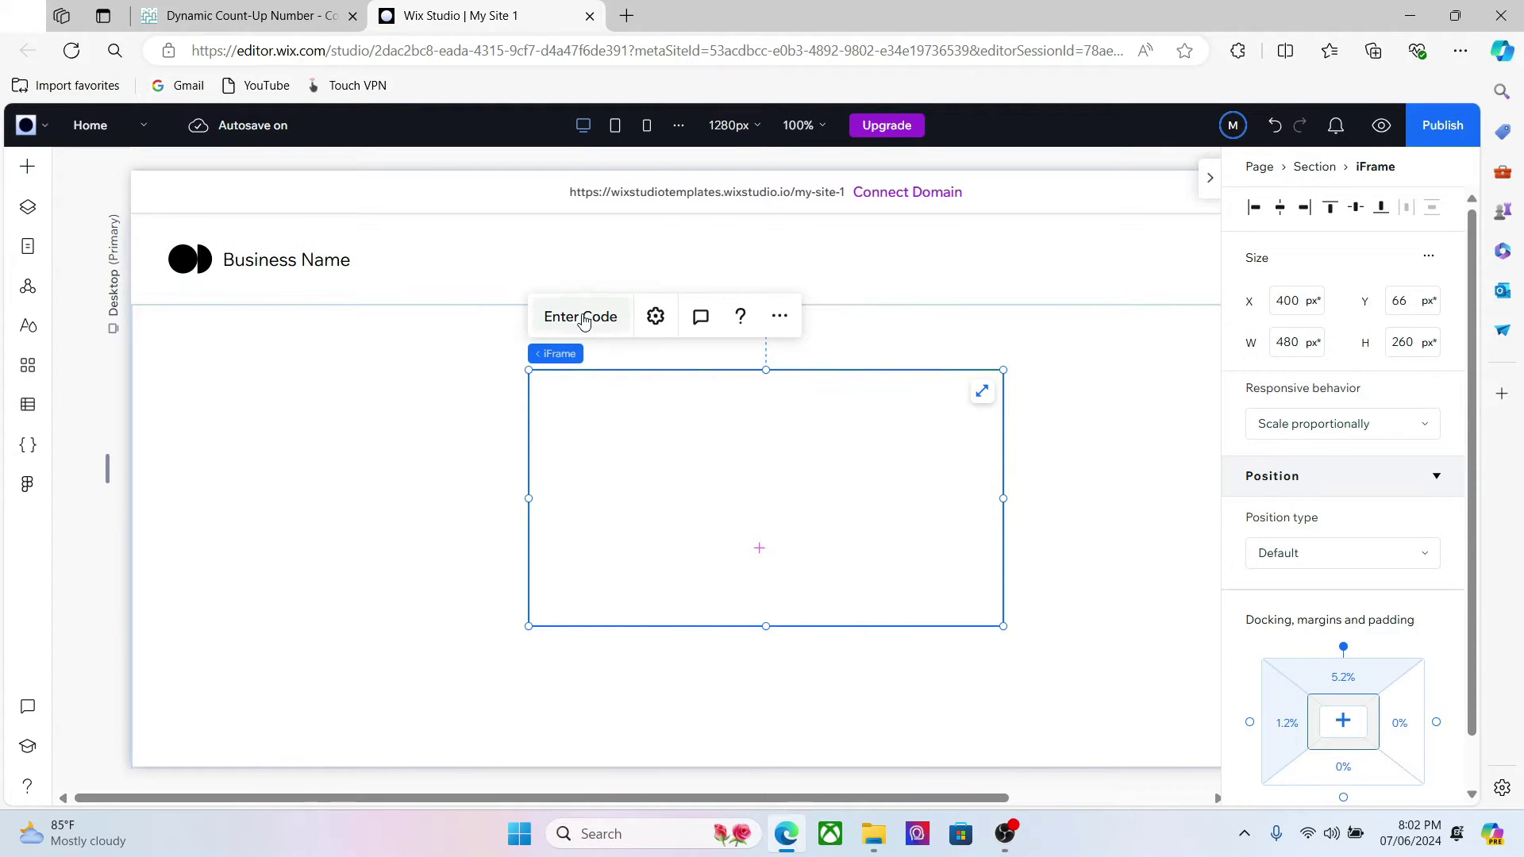
Replace the embed's placeholder HTML with the copied count-up code so it displays 10,000+.
click(584, 322)
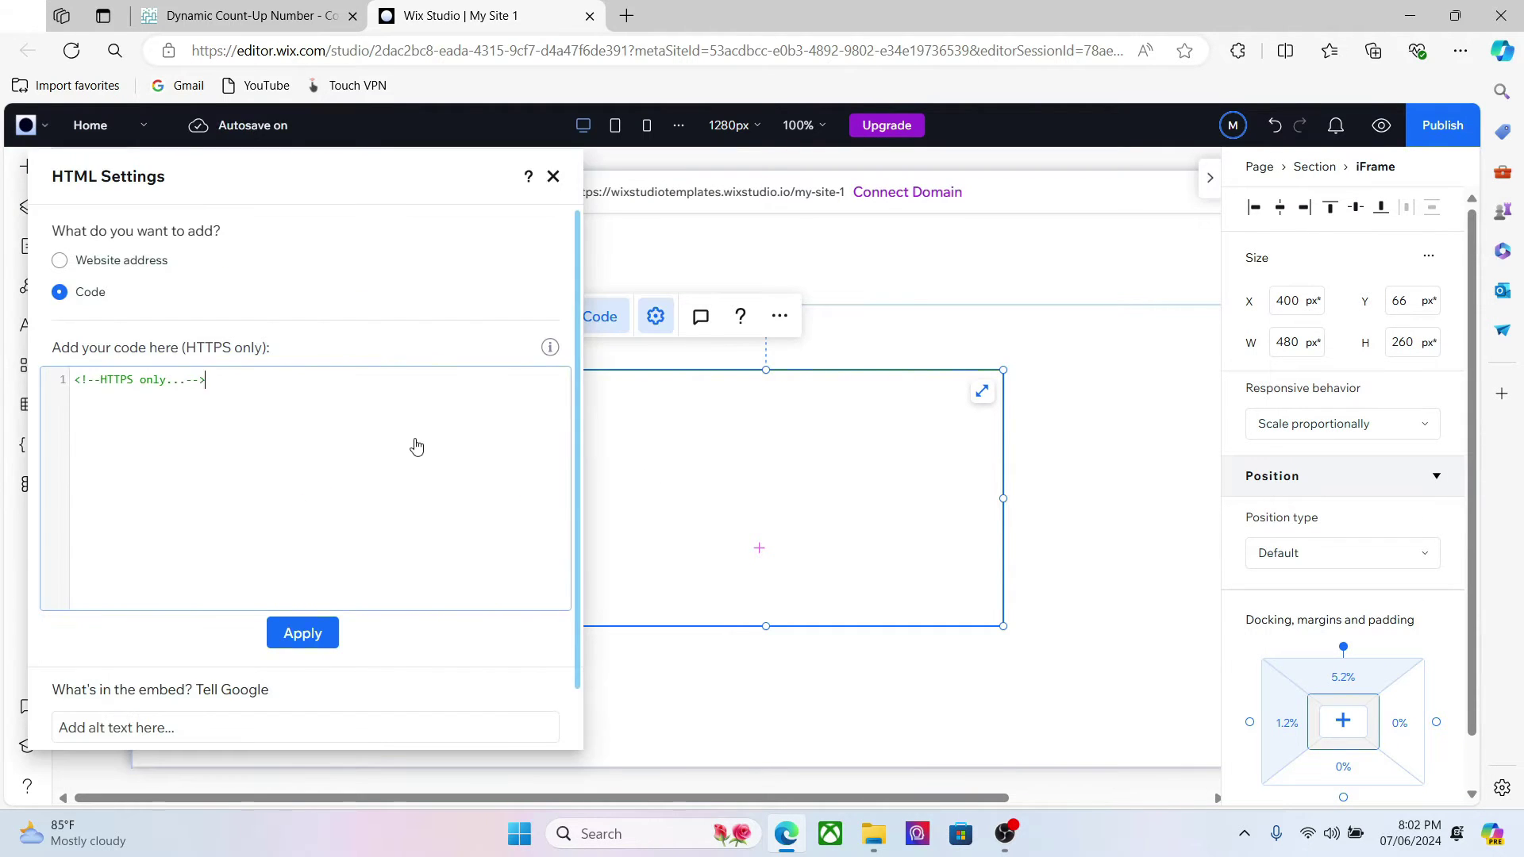
key(ctrl+a)
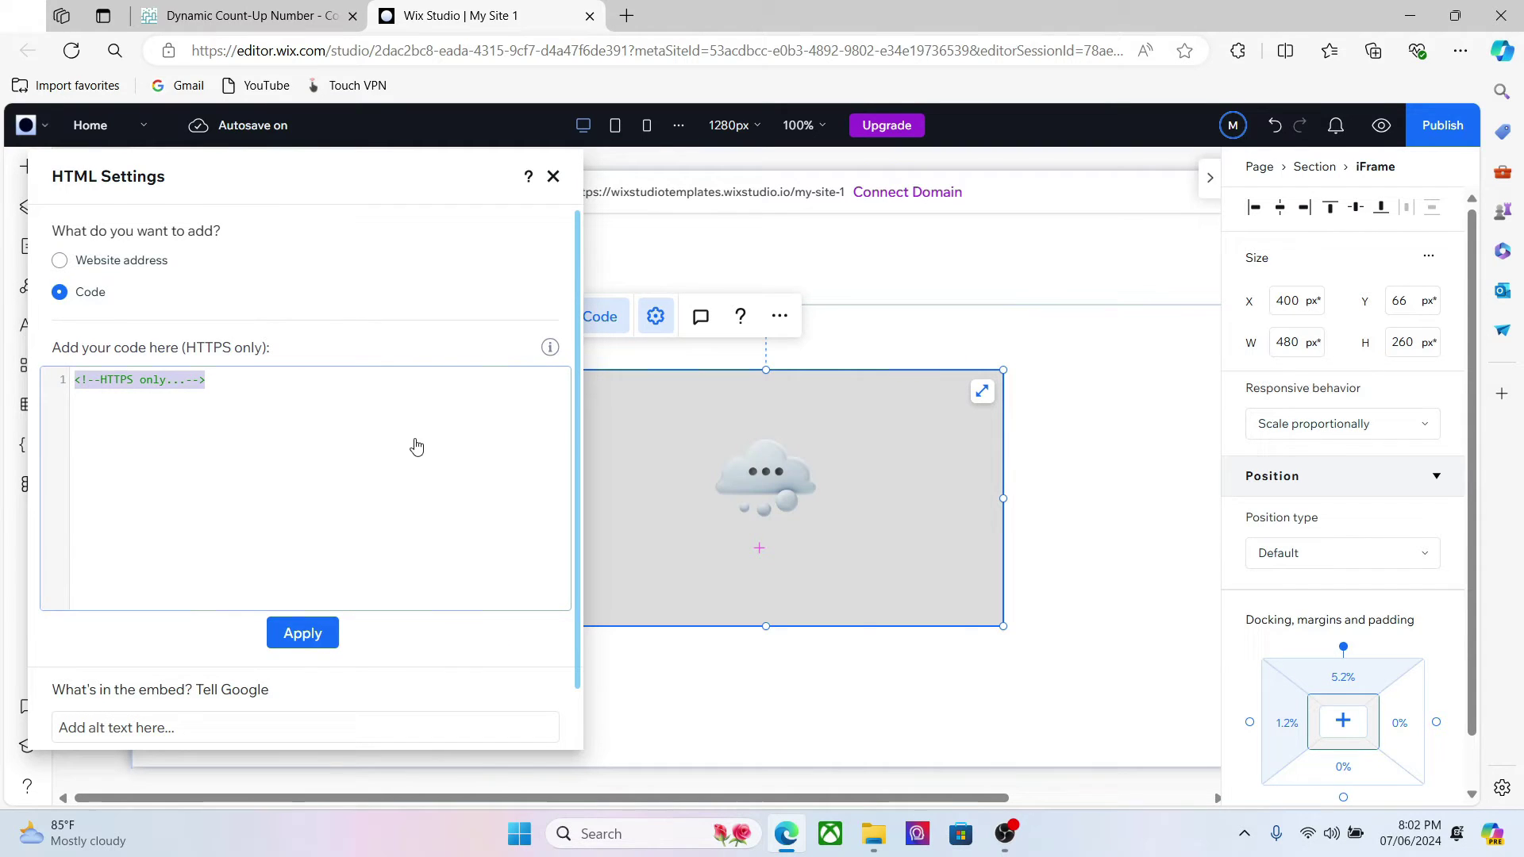
key(ctrl+v)
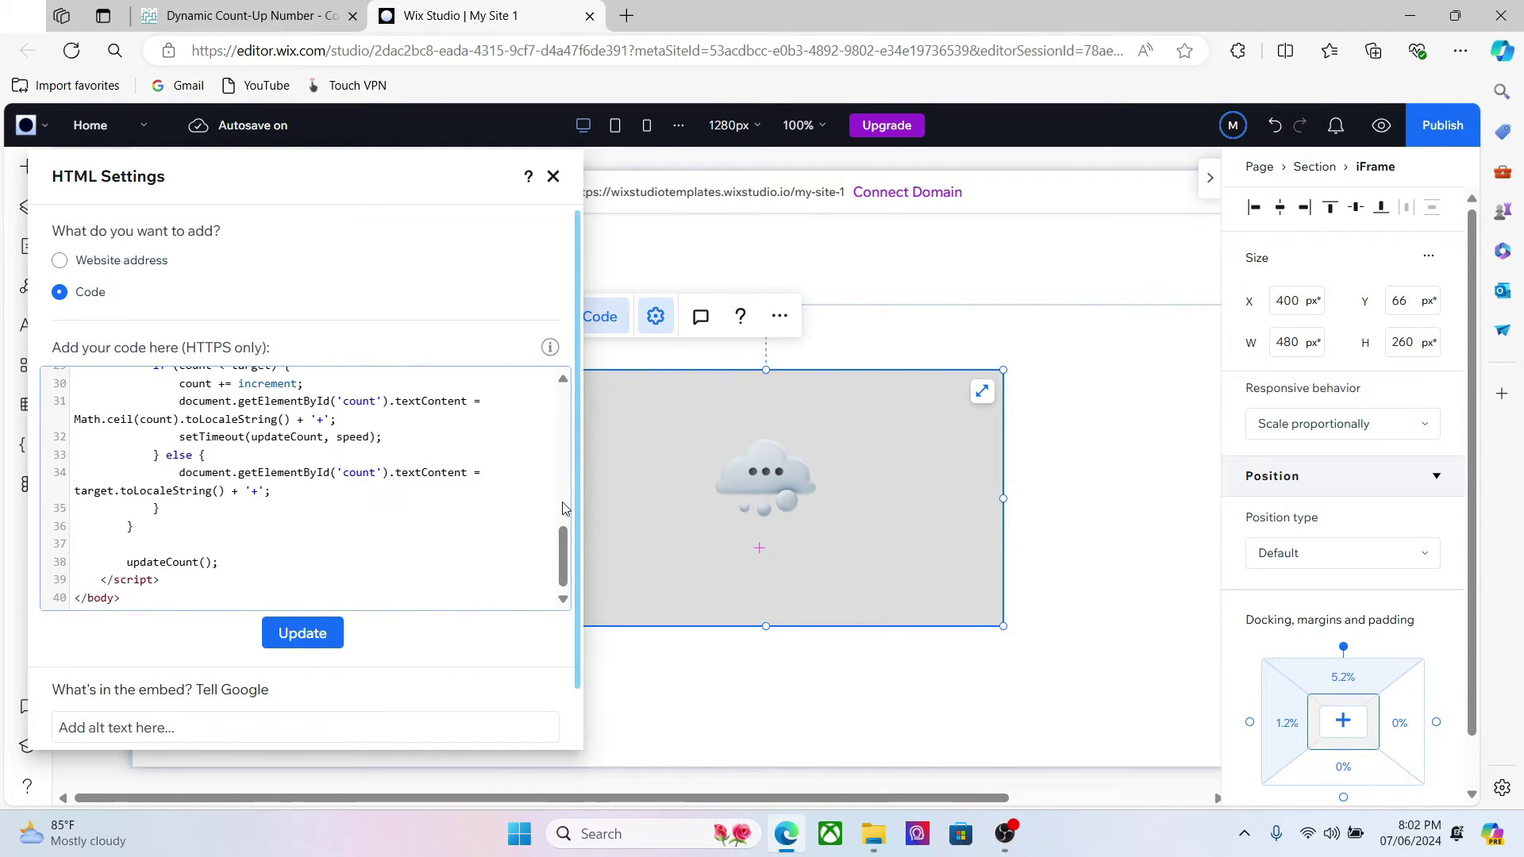
click(299, 634)
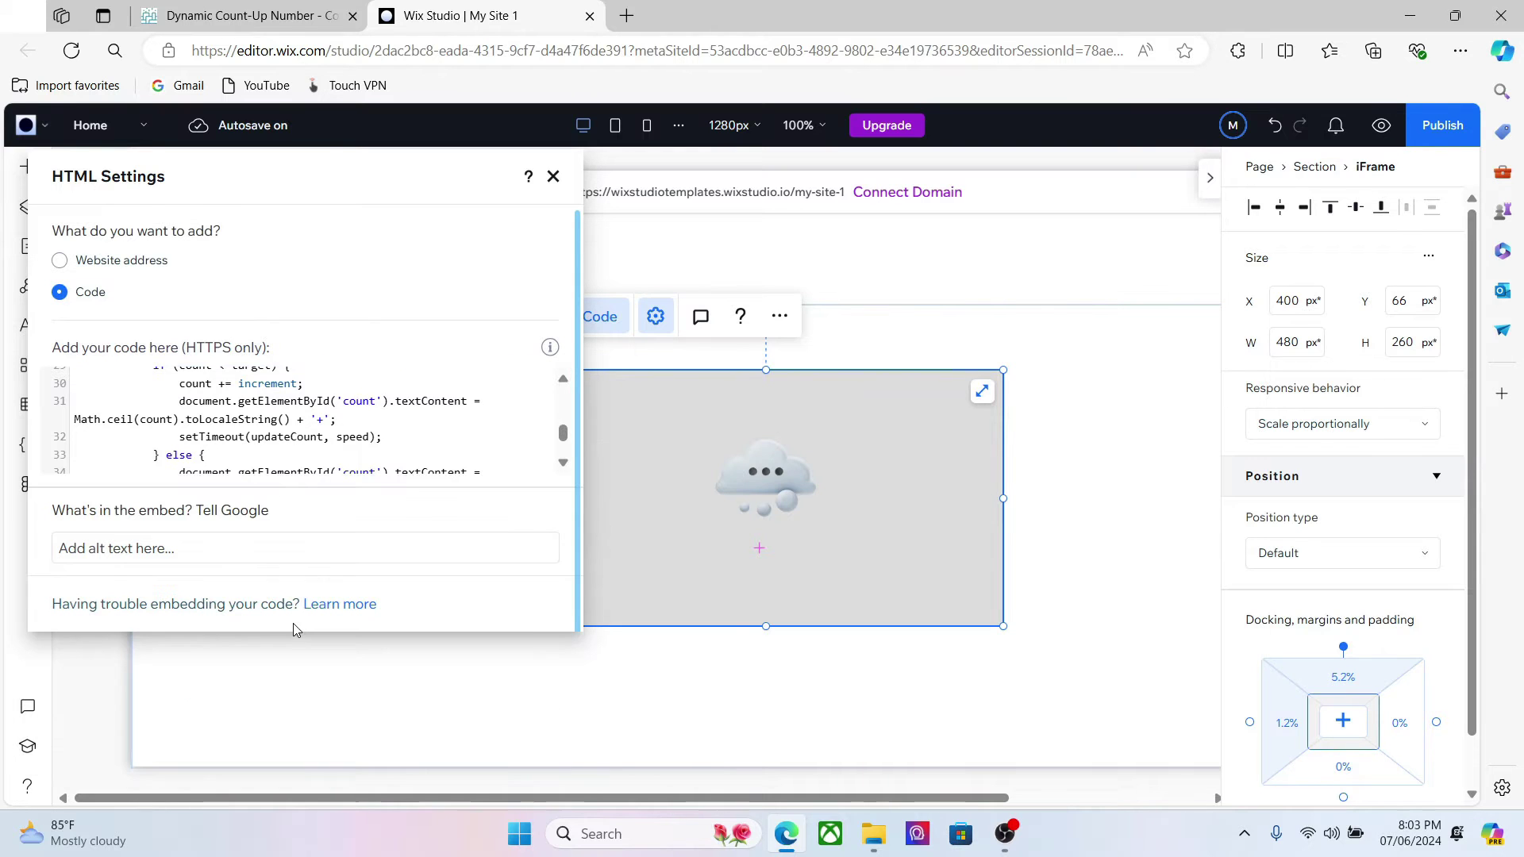
click(377, 472)
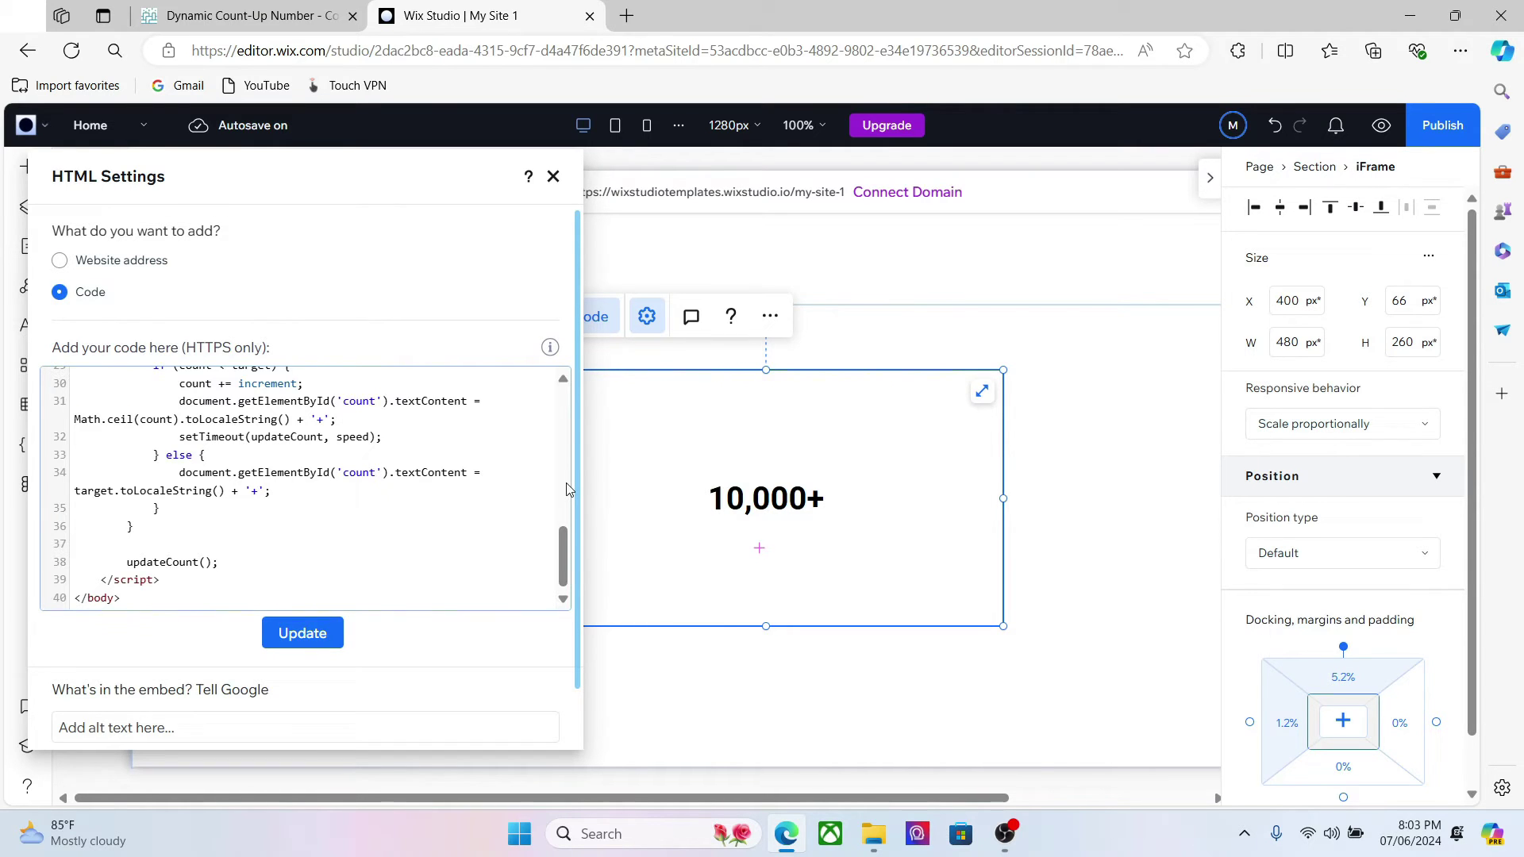
scroll(569, 488, up, 10)
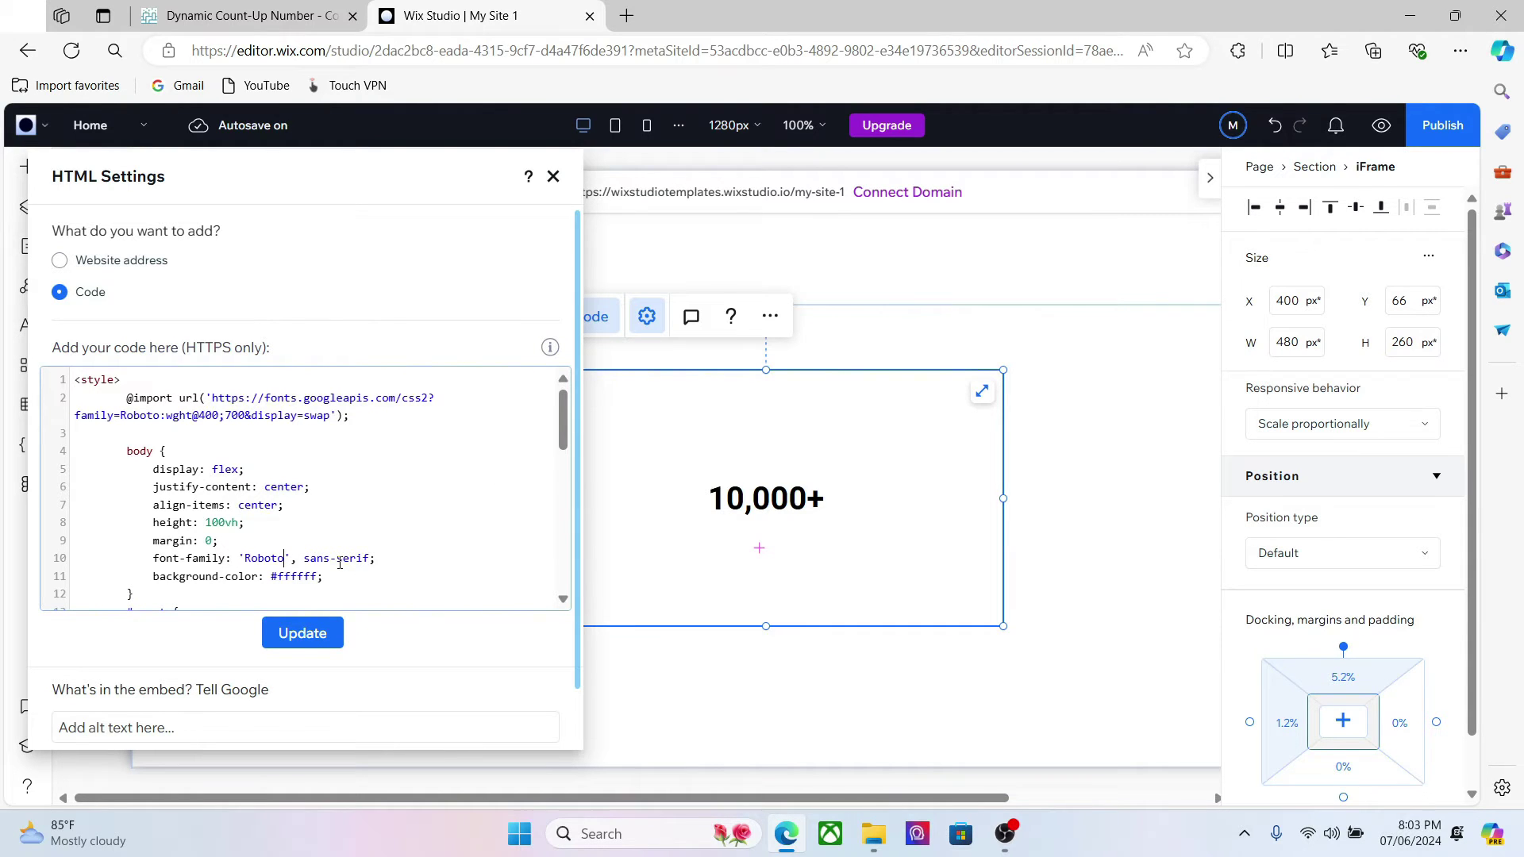
scroll(564, 414, down, 1)
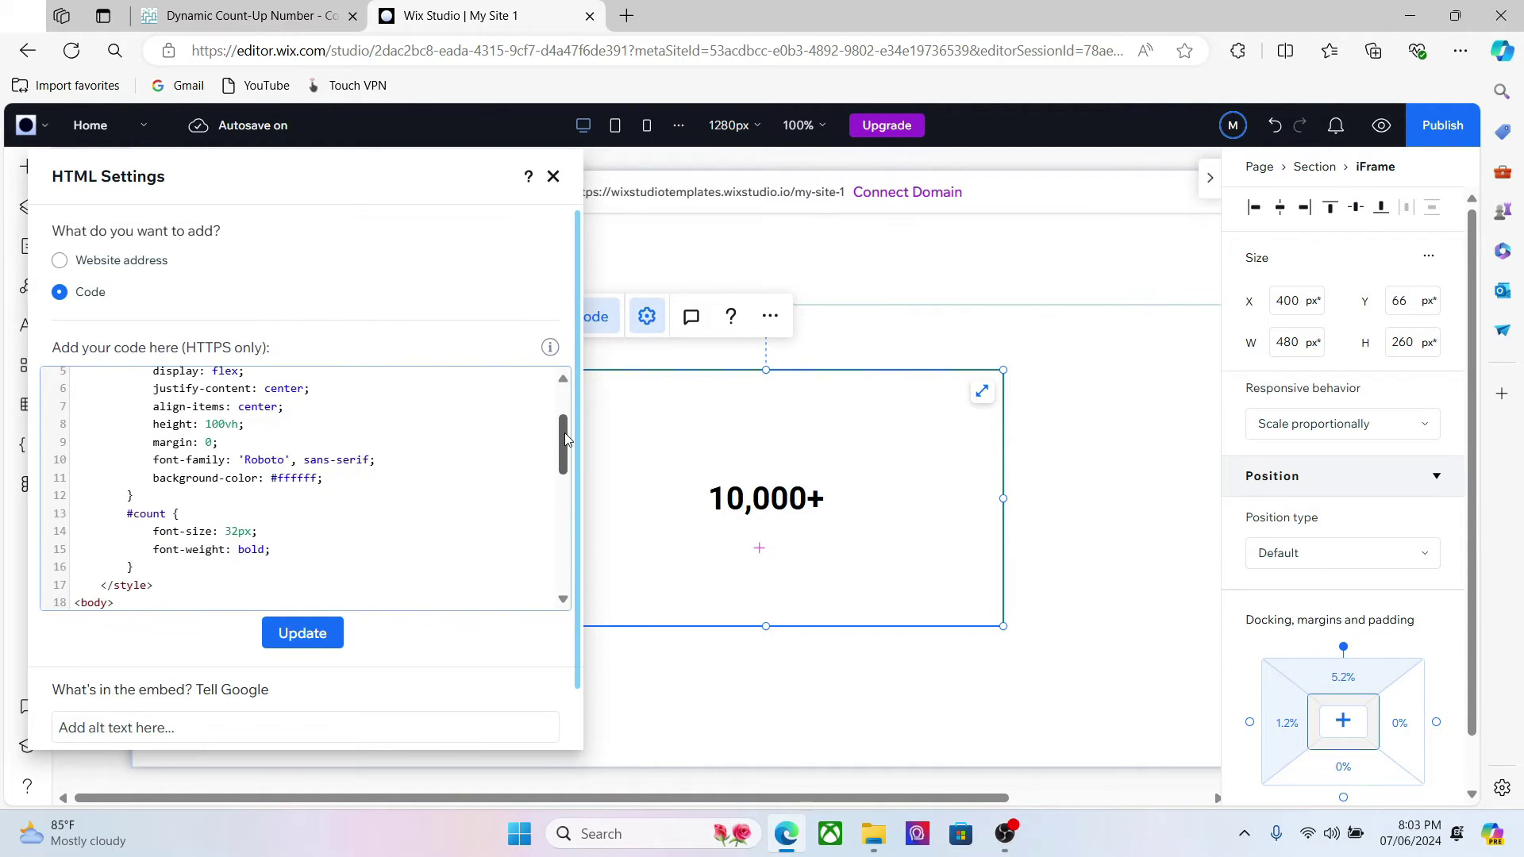
Change the #count font-size from 32px to 42px and update the embed.
double_click(307, 477)
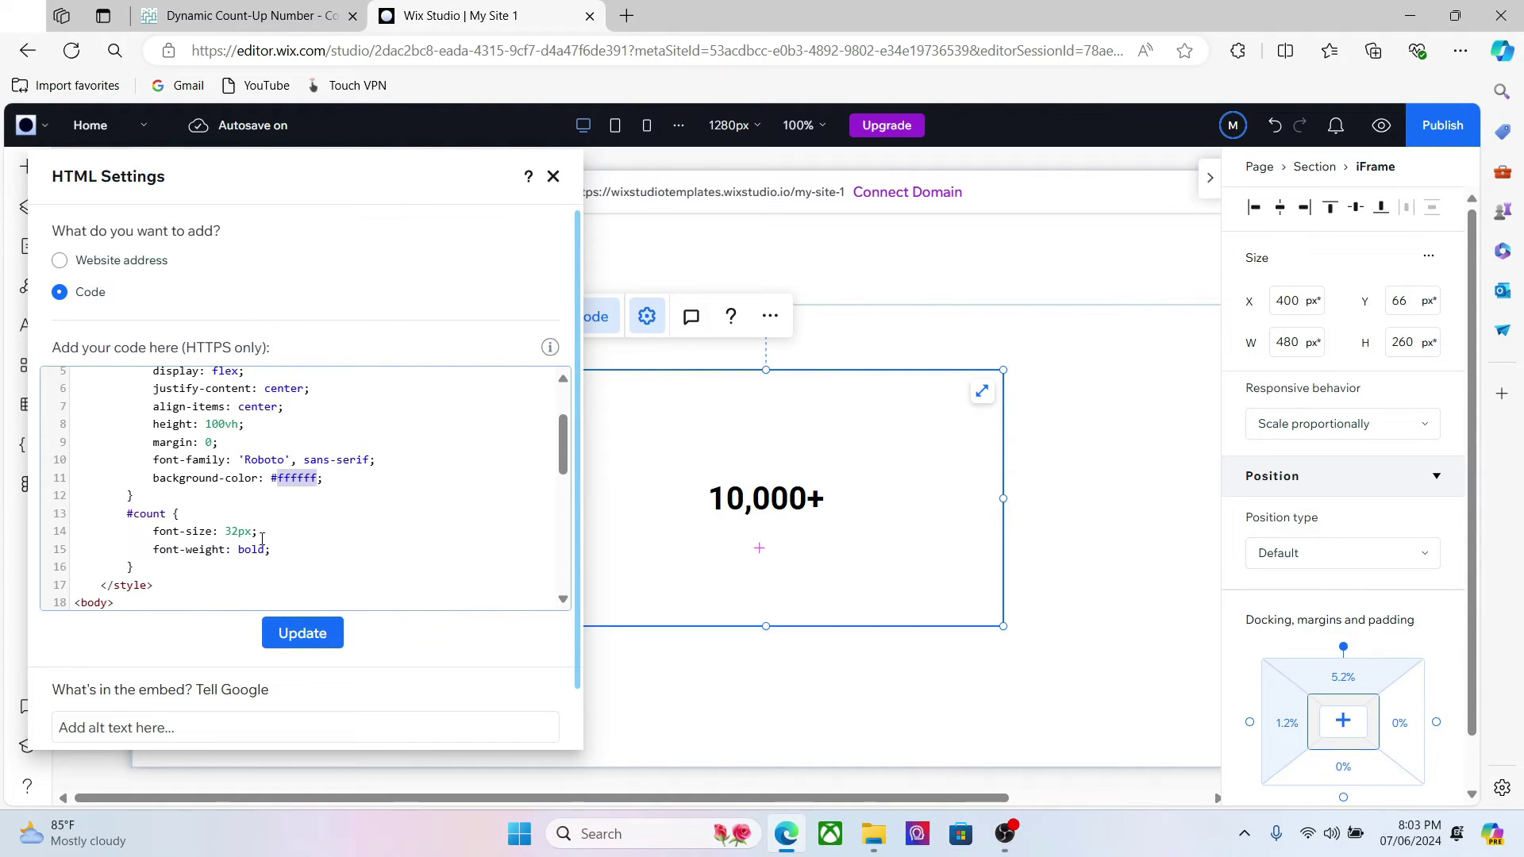
click(239, 532)
key(BackSpace)
key(BackSpace)
text(4)
text(2)
click(298, 633)
click(283, 441)
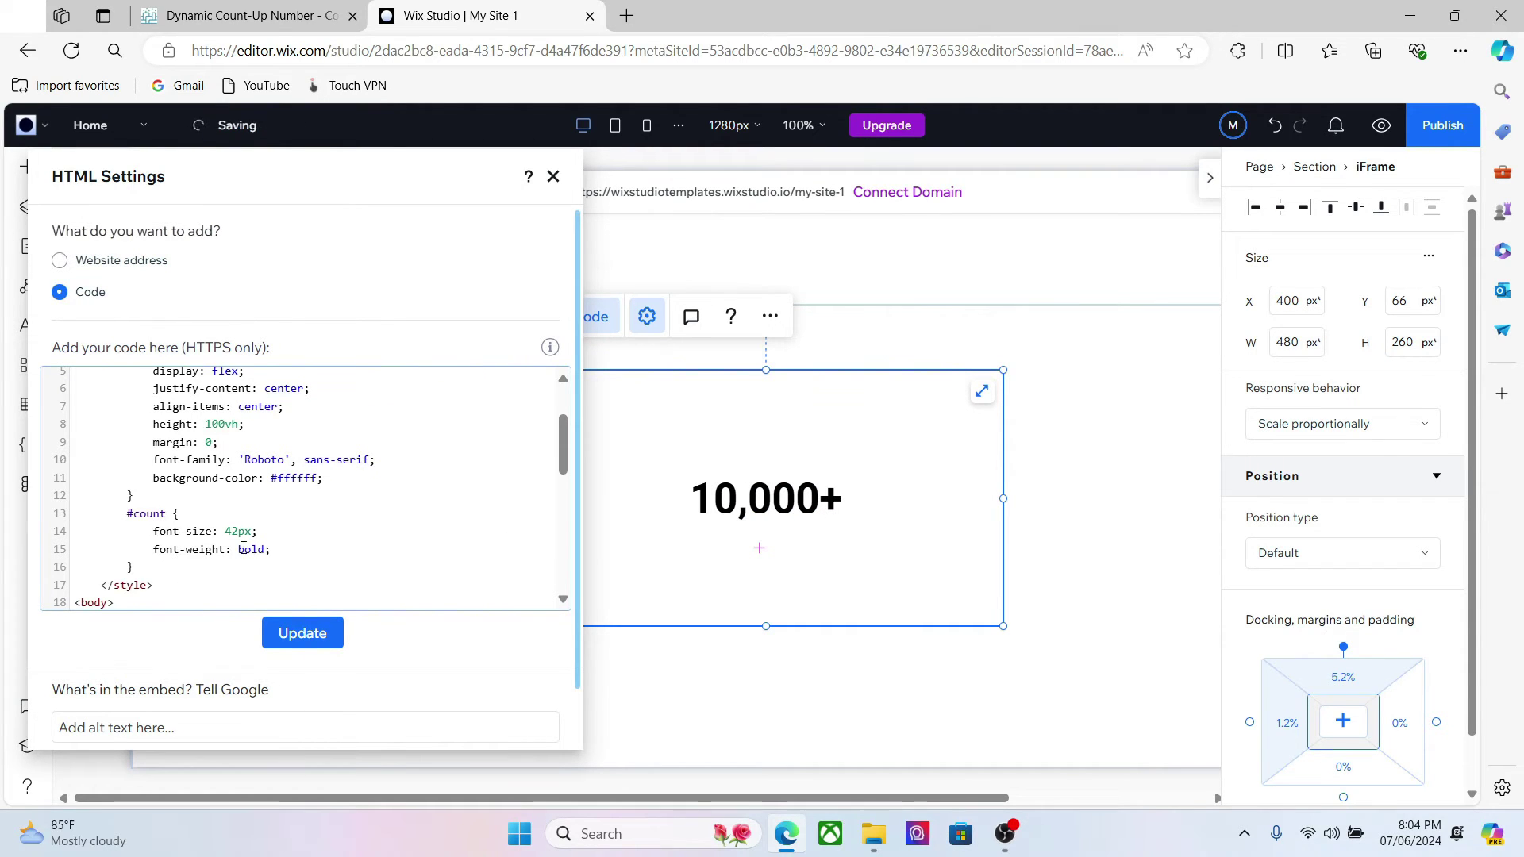
Edit the script's starting count on line 22 from 5000 down to 0.
double_click(253, 551)
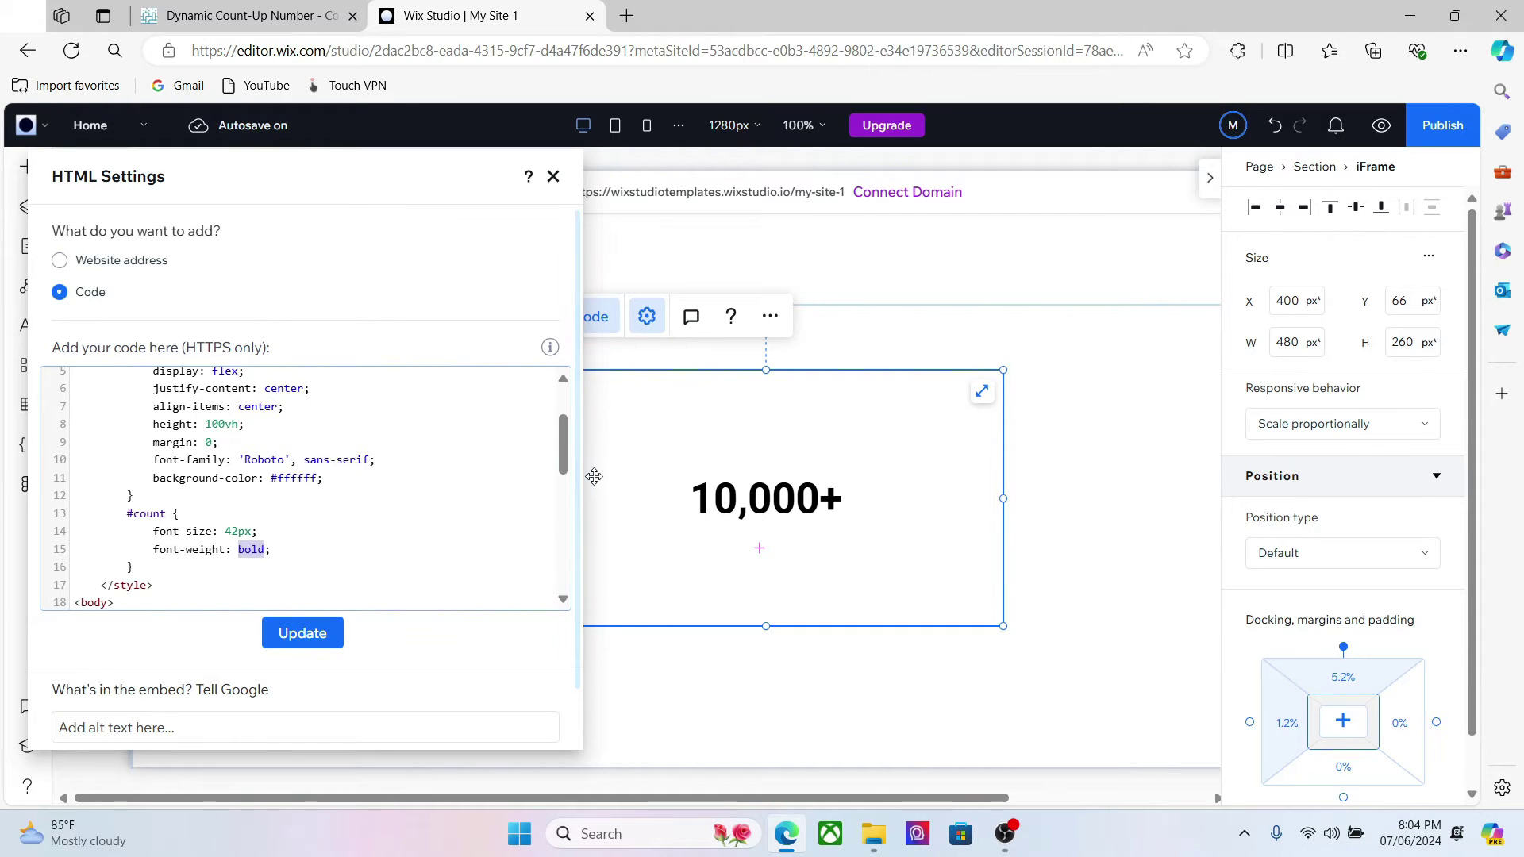
drag(558, 468, 569, 512)
click(303, 459)
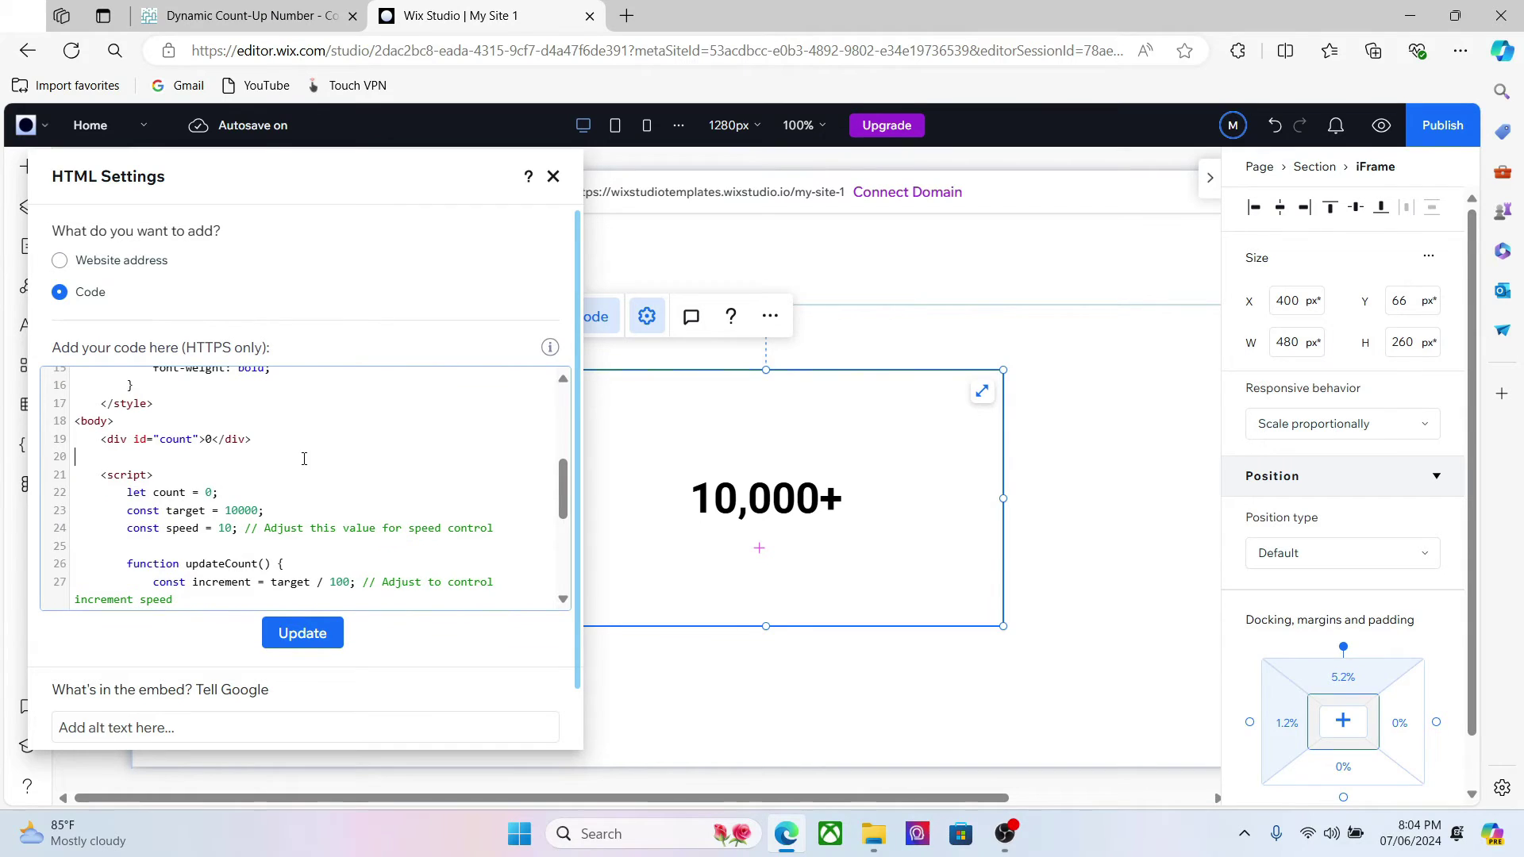
click(215, 491)
key(BackSpace)
text(50)
text(00)
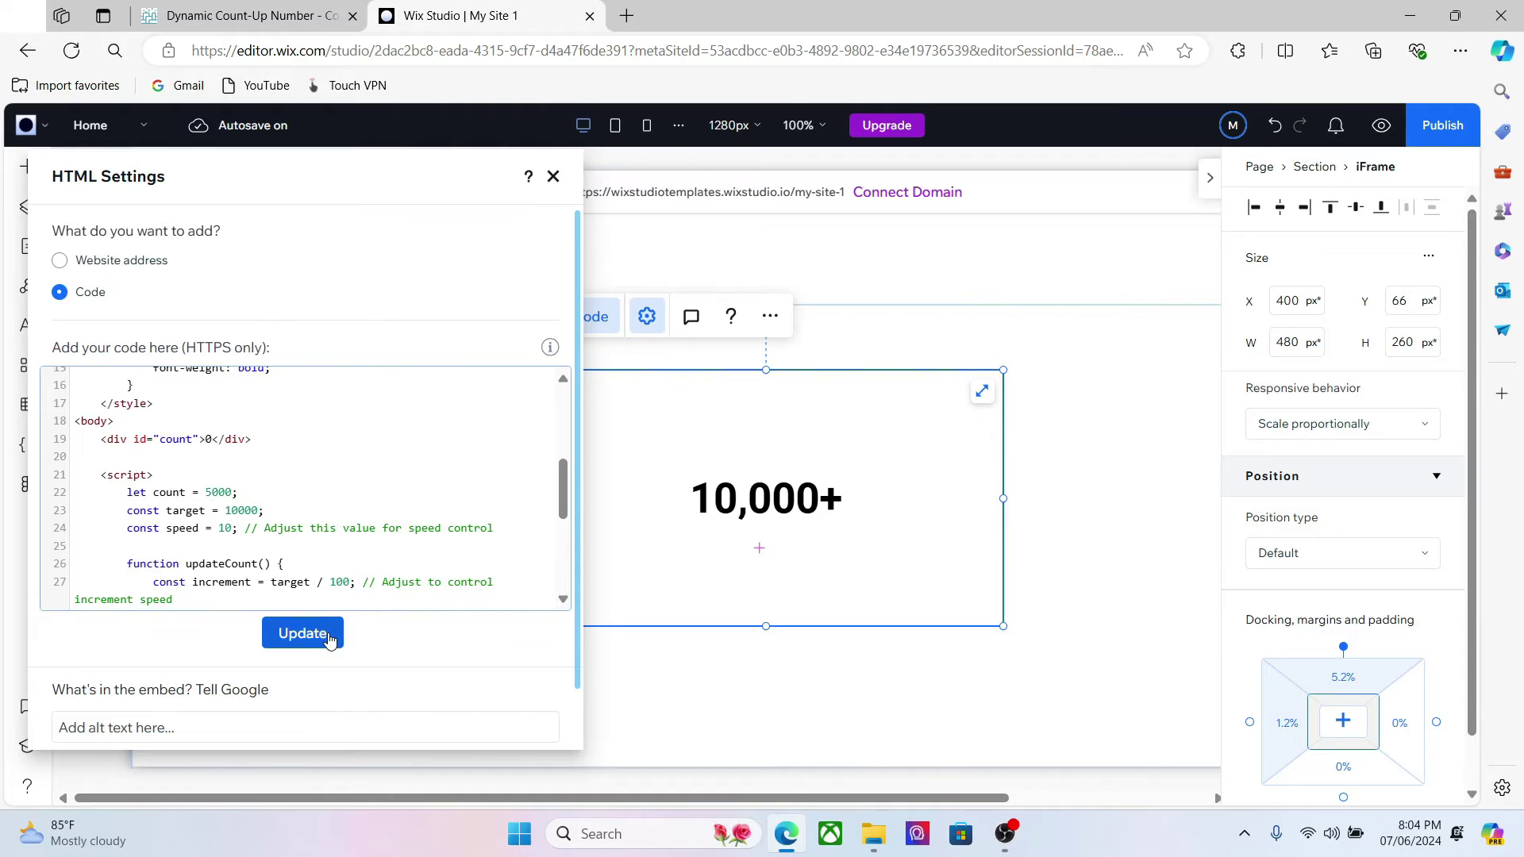
click(324, 637)
click(394, 416)
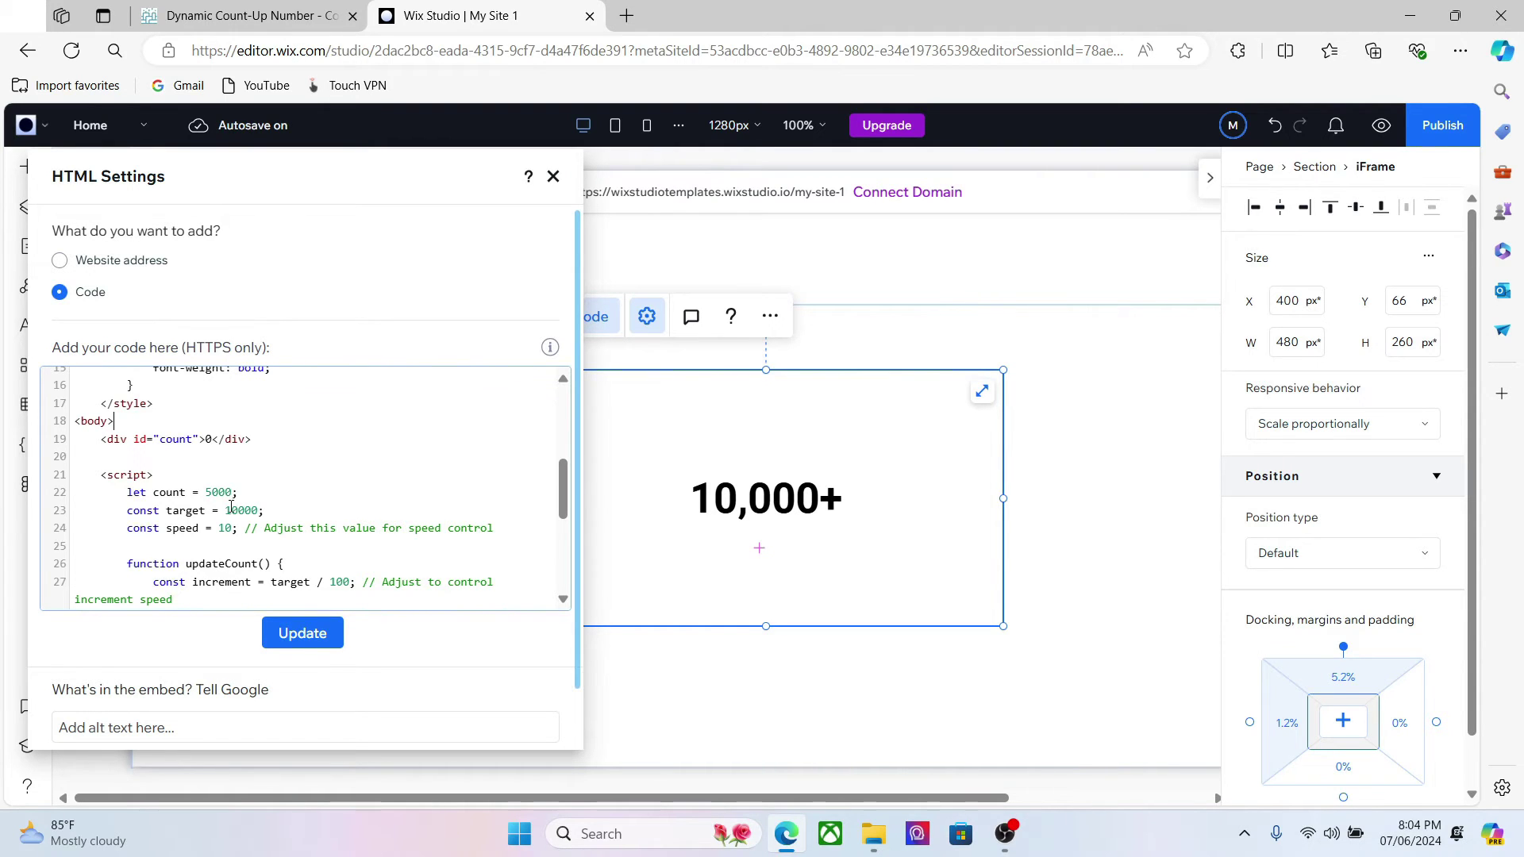
key(BackSpace)
key(BackSpace)
key(BackSpace)
key(BackSpace)
text(2)
Replace the target value 10000 with 50000 and update so the counter shows 50,000+.
key(BackSpace)
text(5)
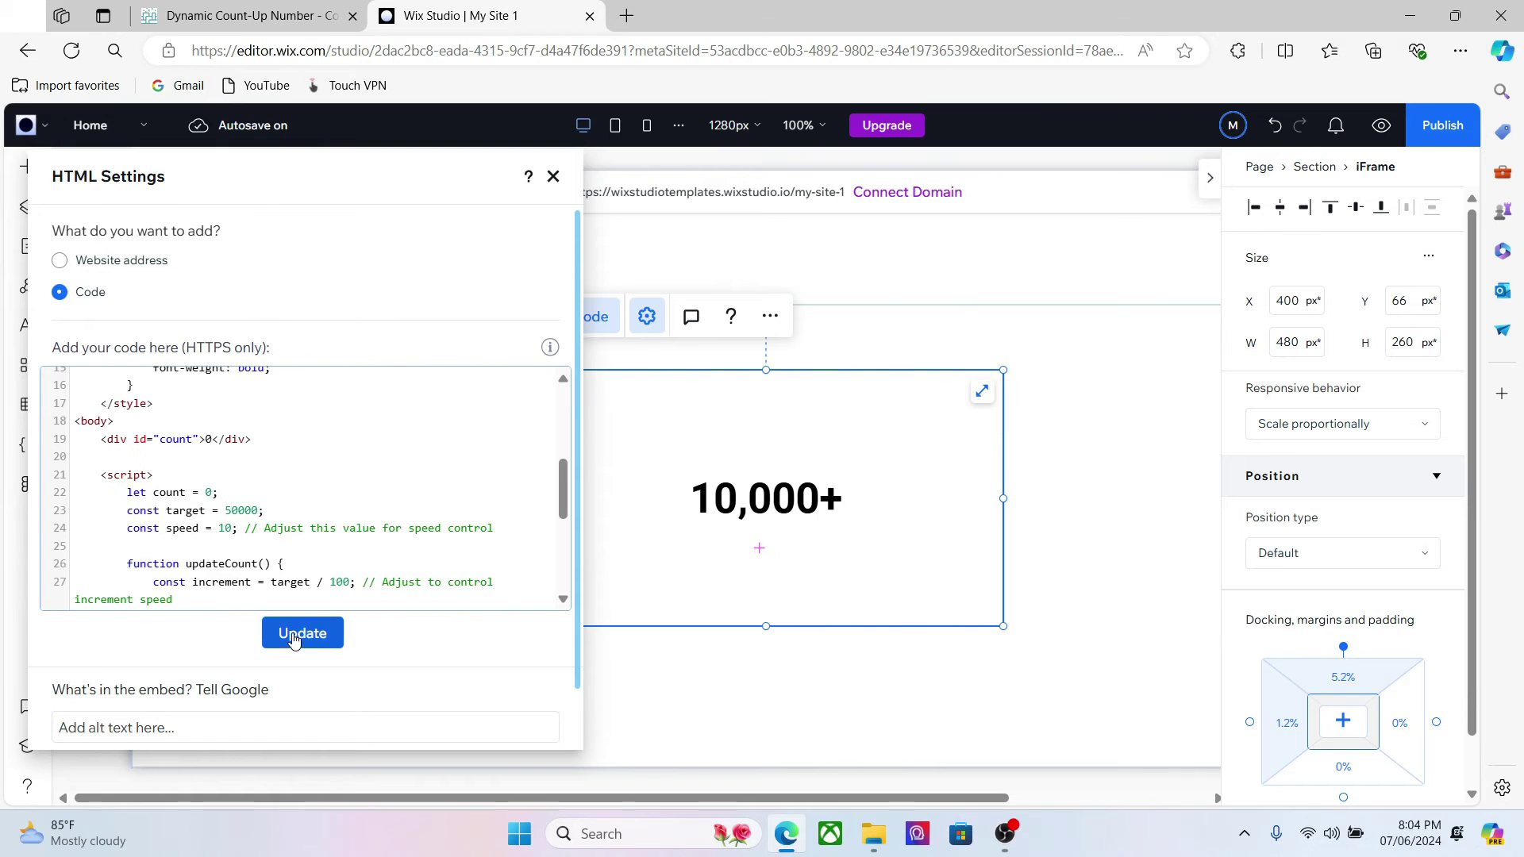
click(293, 635)
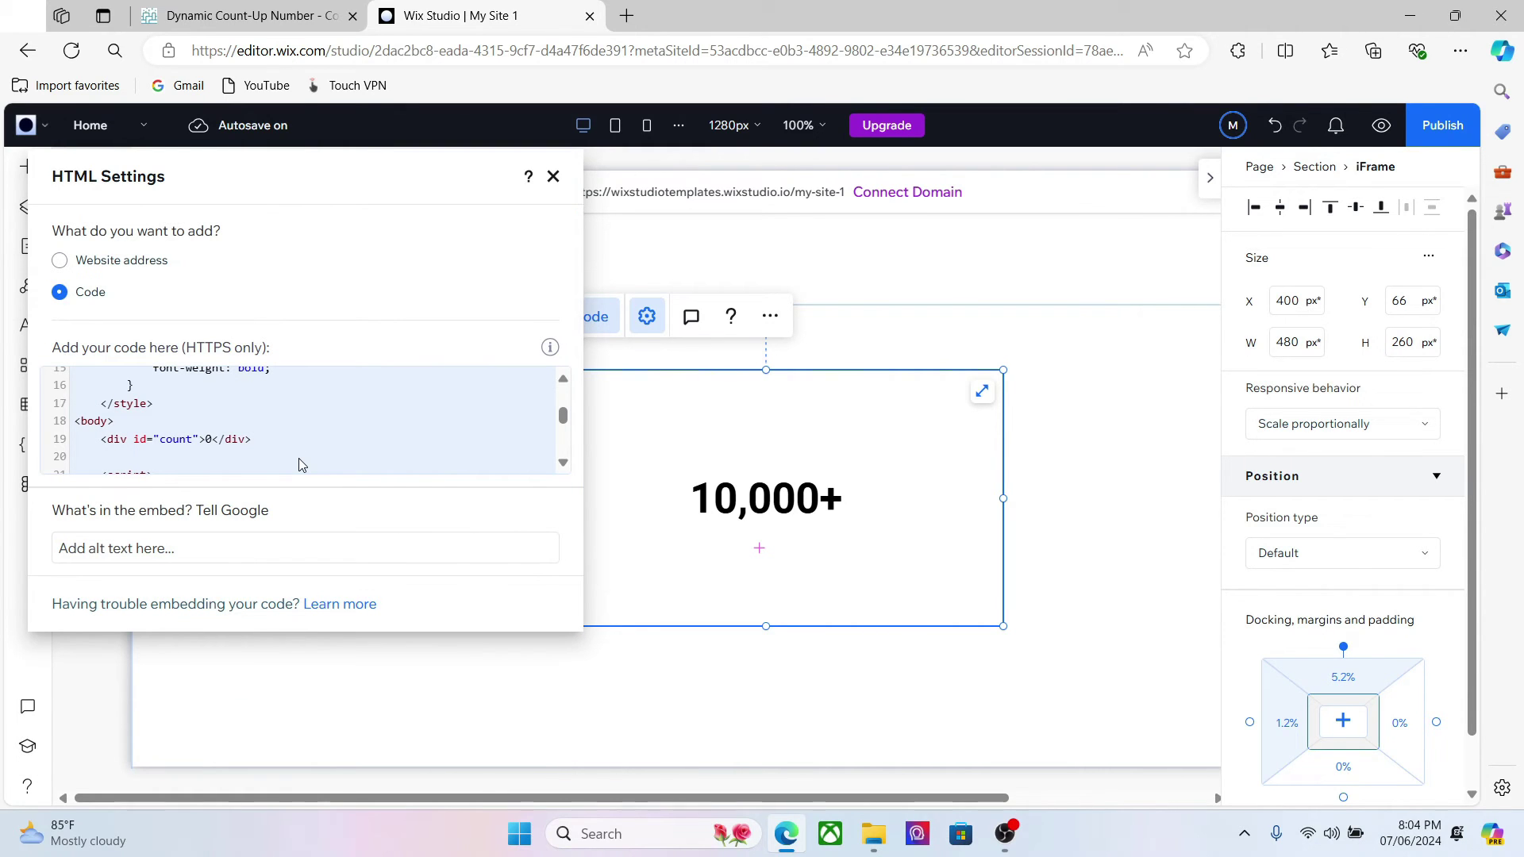
Set the speed value on line 24 to 30 and update so the count-up replays to 50,000+.
click(300, 458)
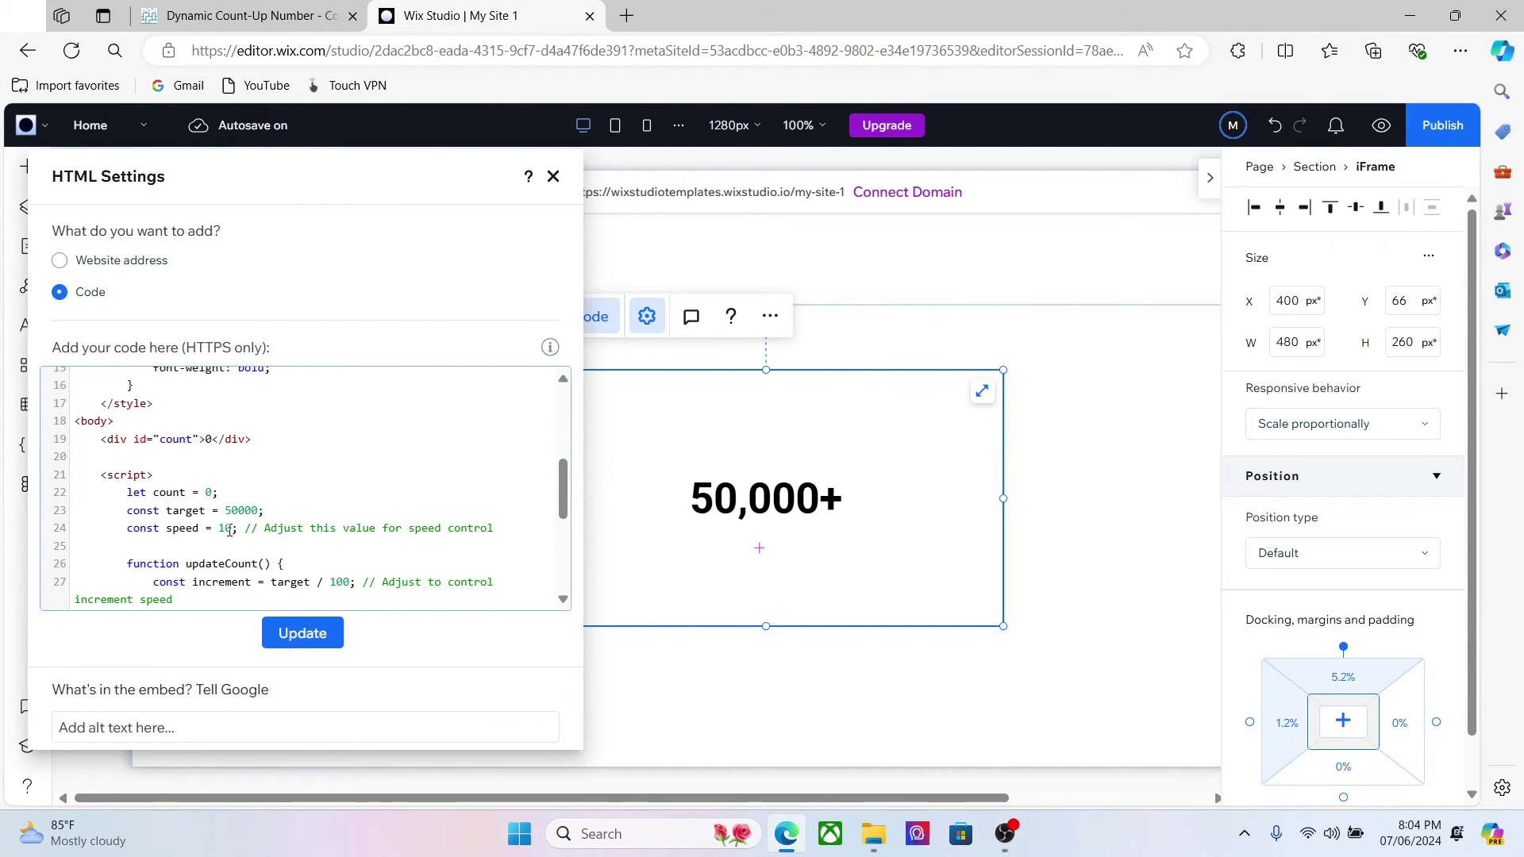
double_click(232, 529)
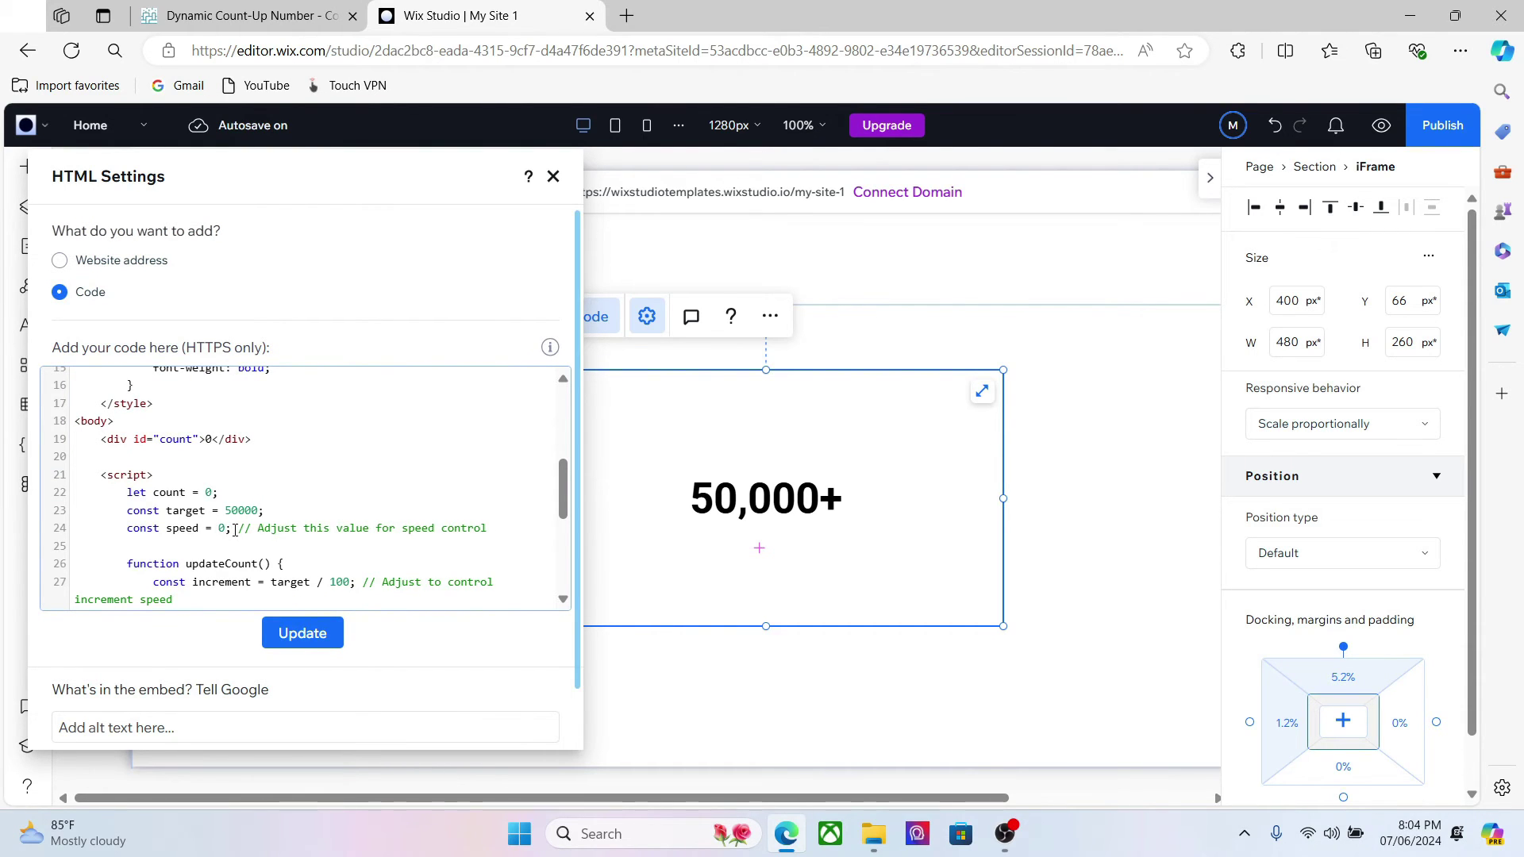
text(30)
click(302, 633)
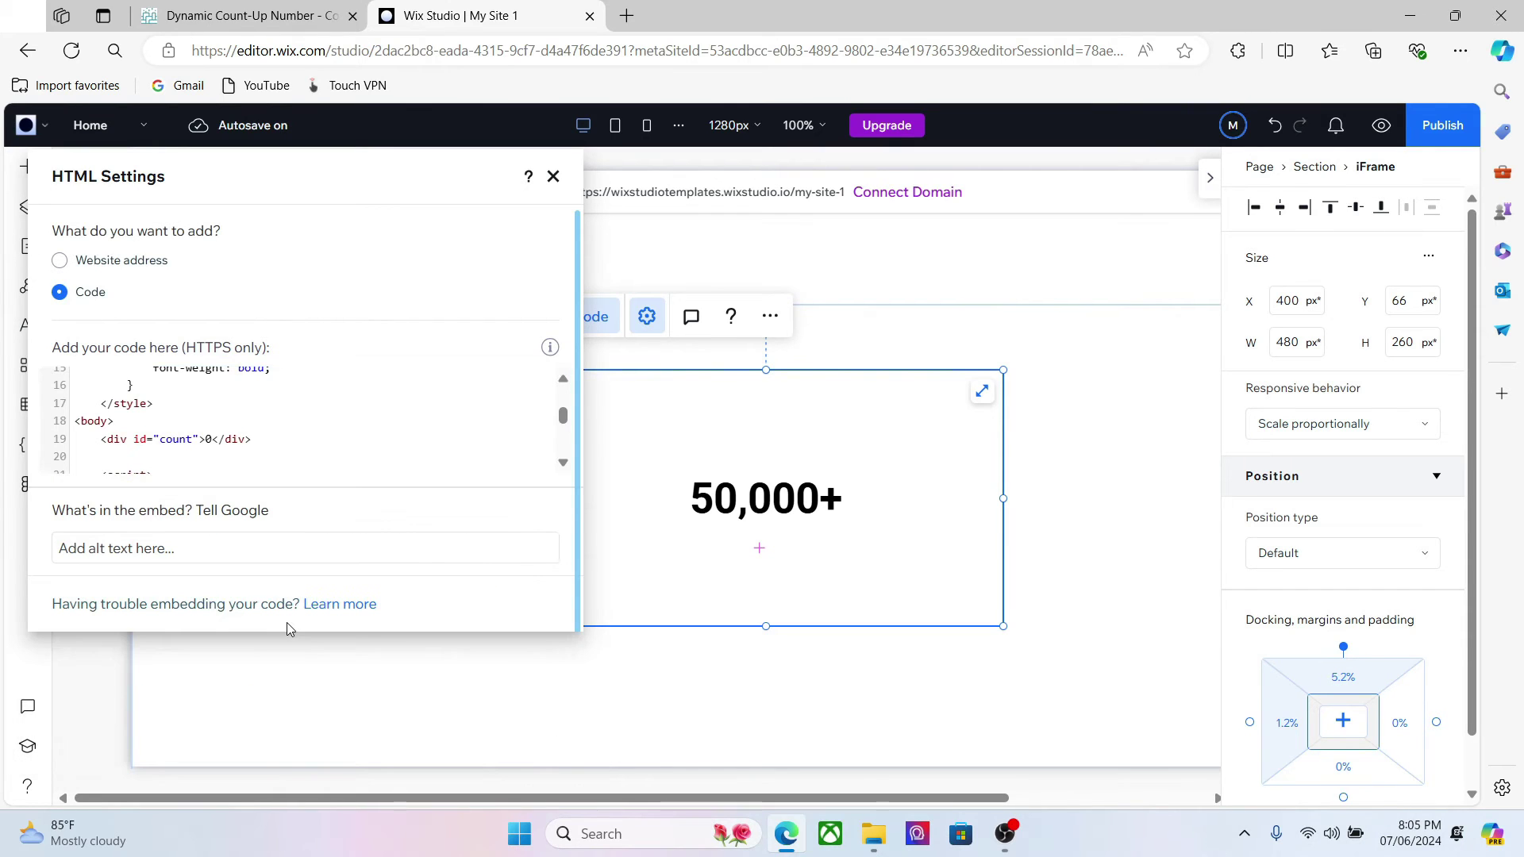
click(312, 432)
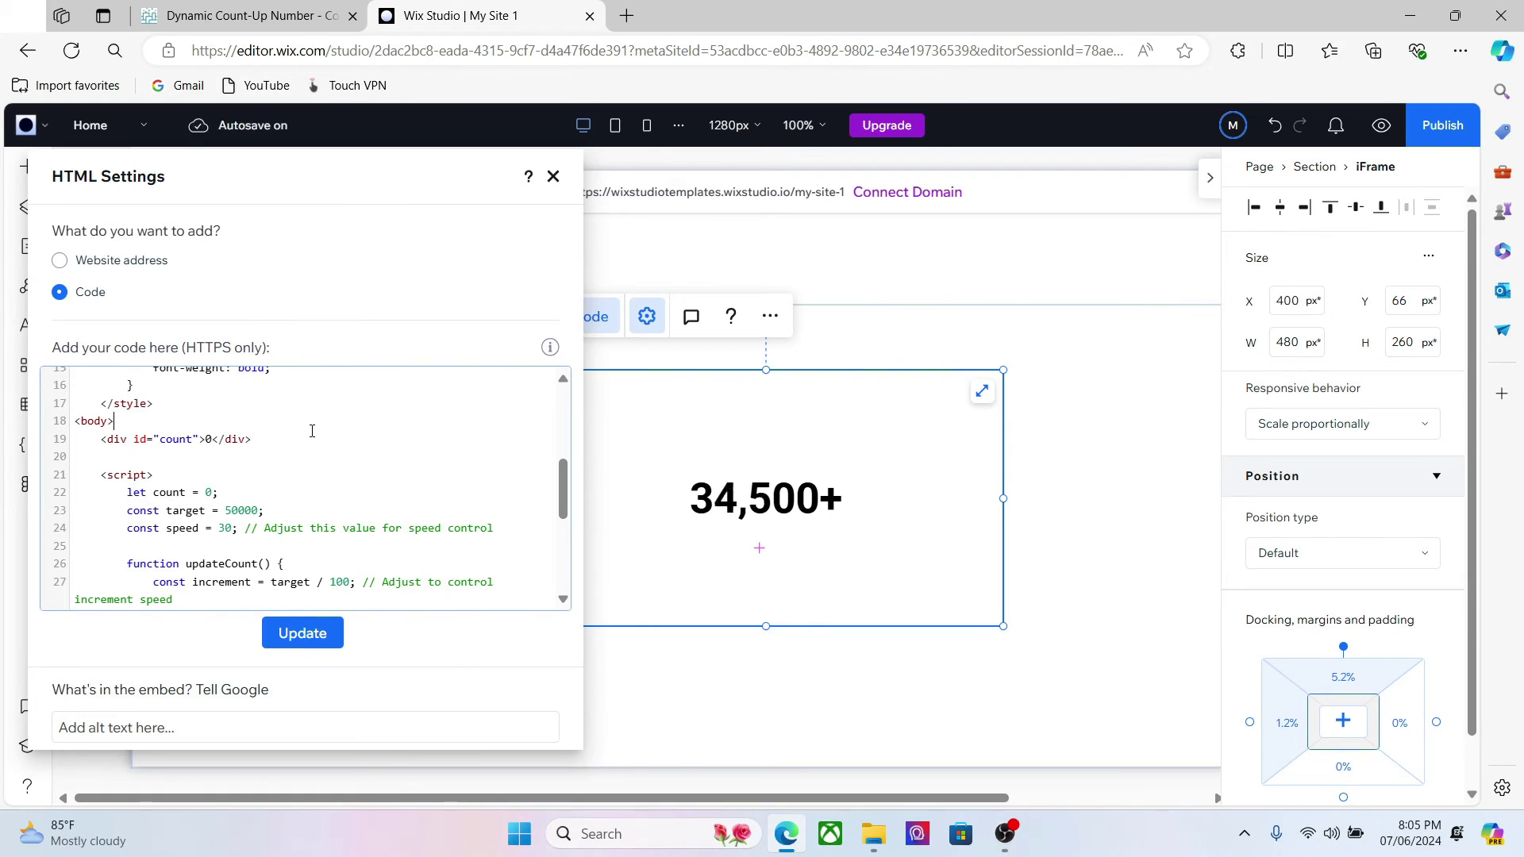
click(228, 529)
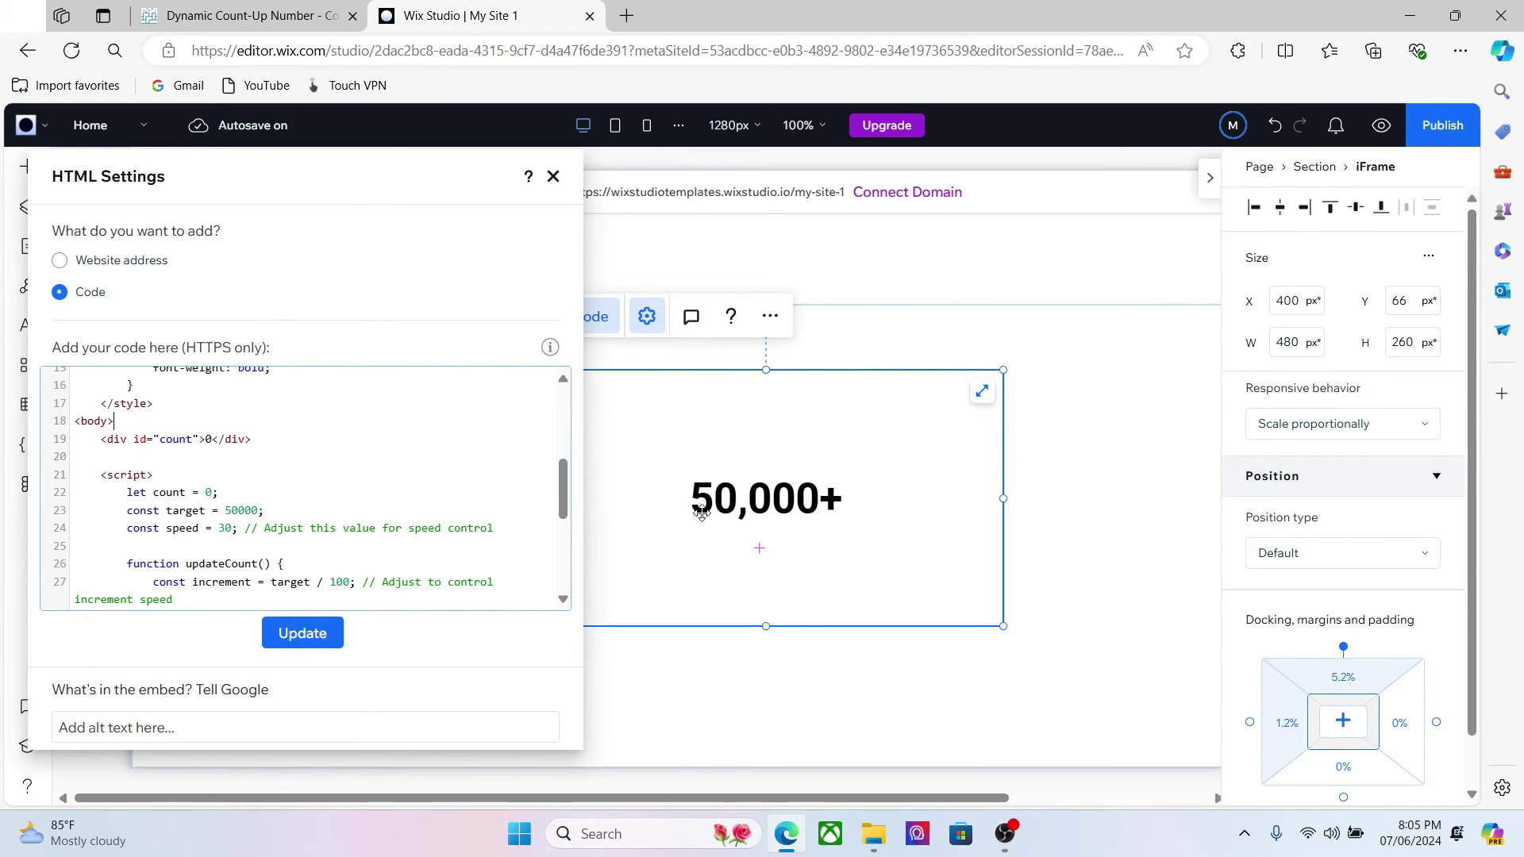
drag(567, 509, 578, 538)
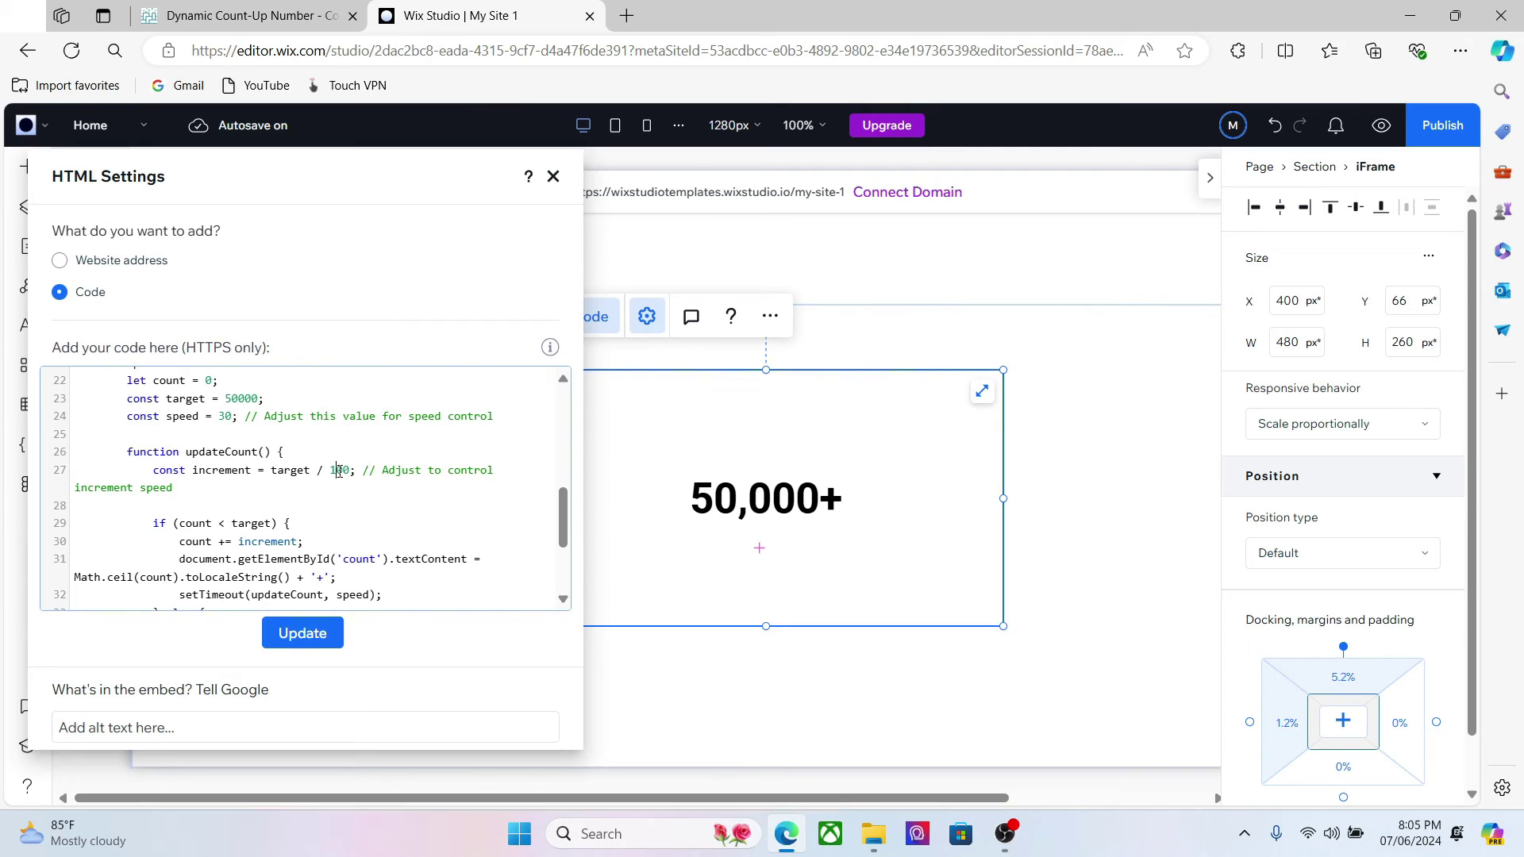
click(339, 470)
key(BackSpace)
text(2)
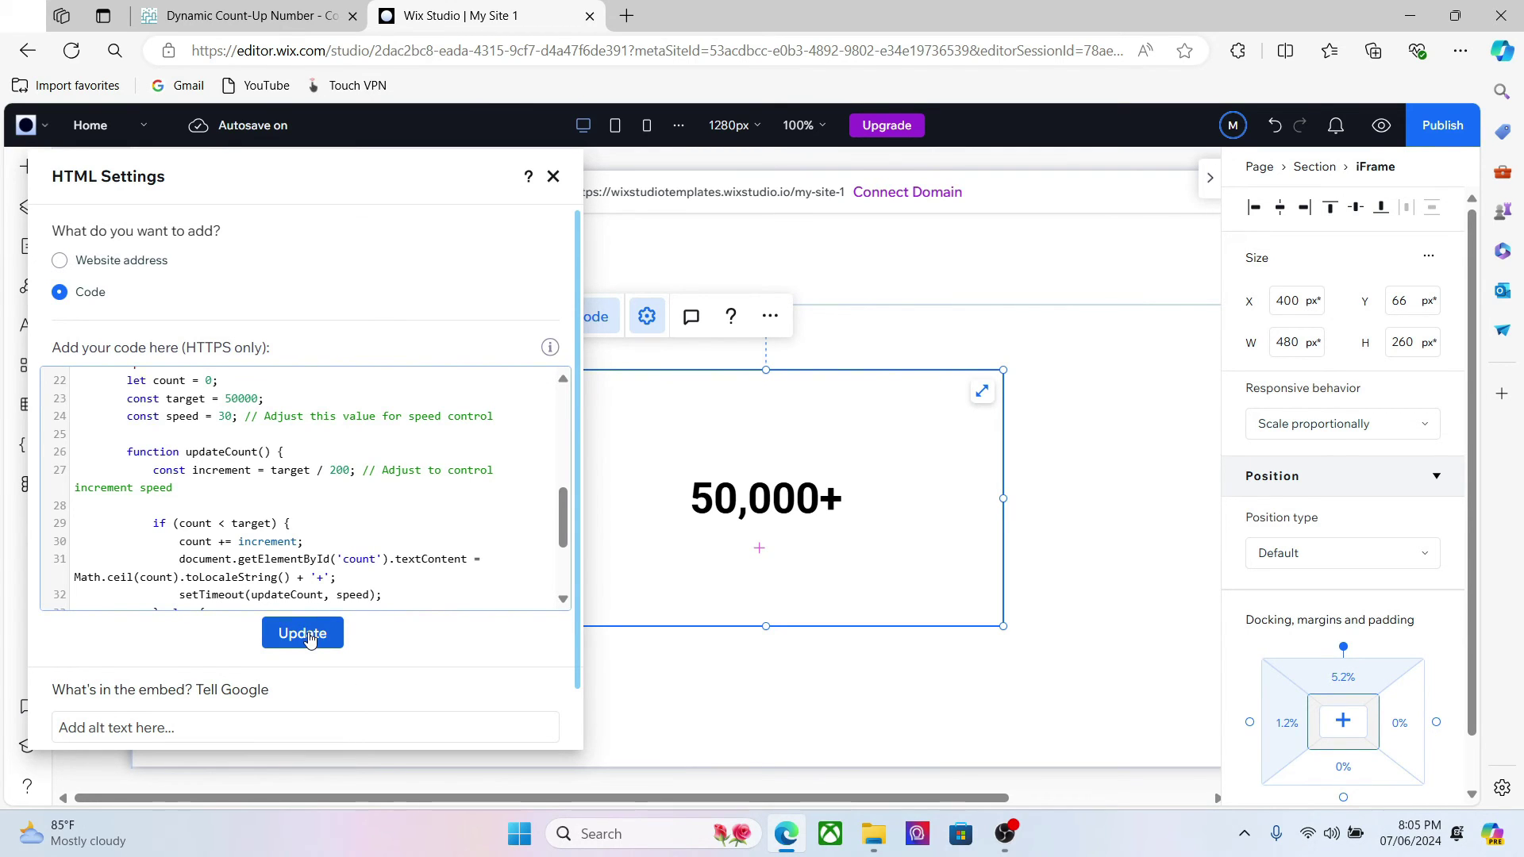
click(308, 634)
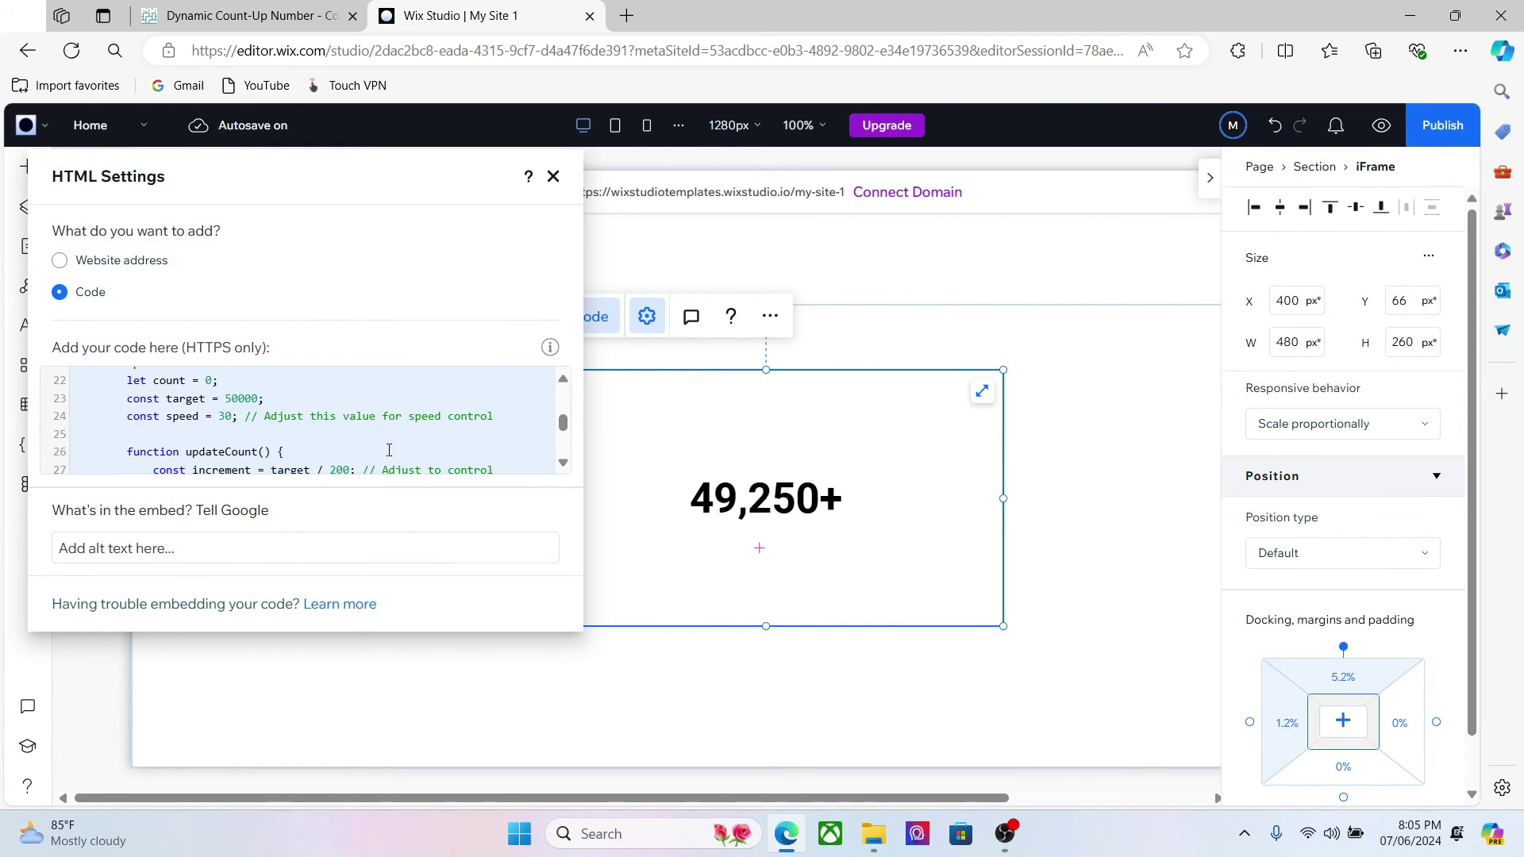
click(389, 451)
click(339, 470)
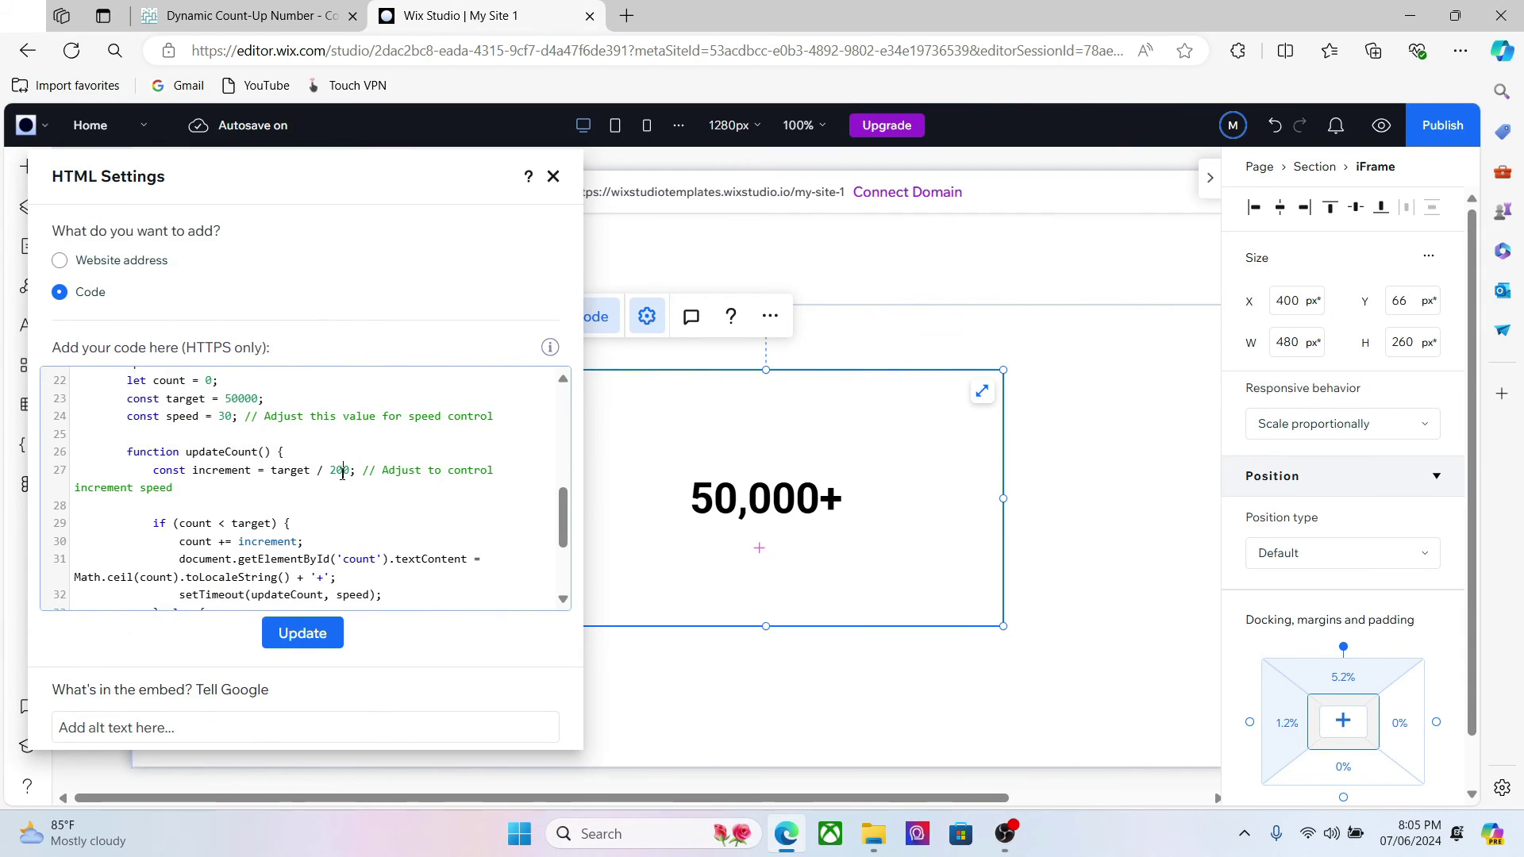
double_click(340, 470)
text(50)
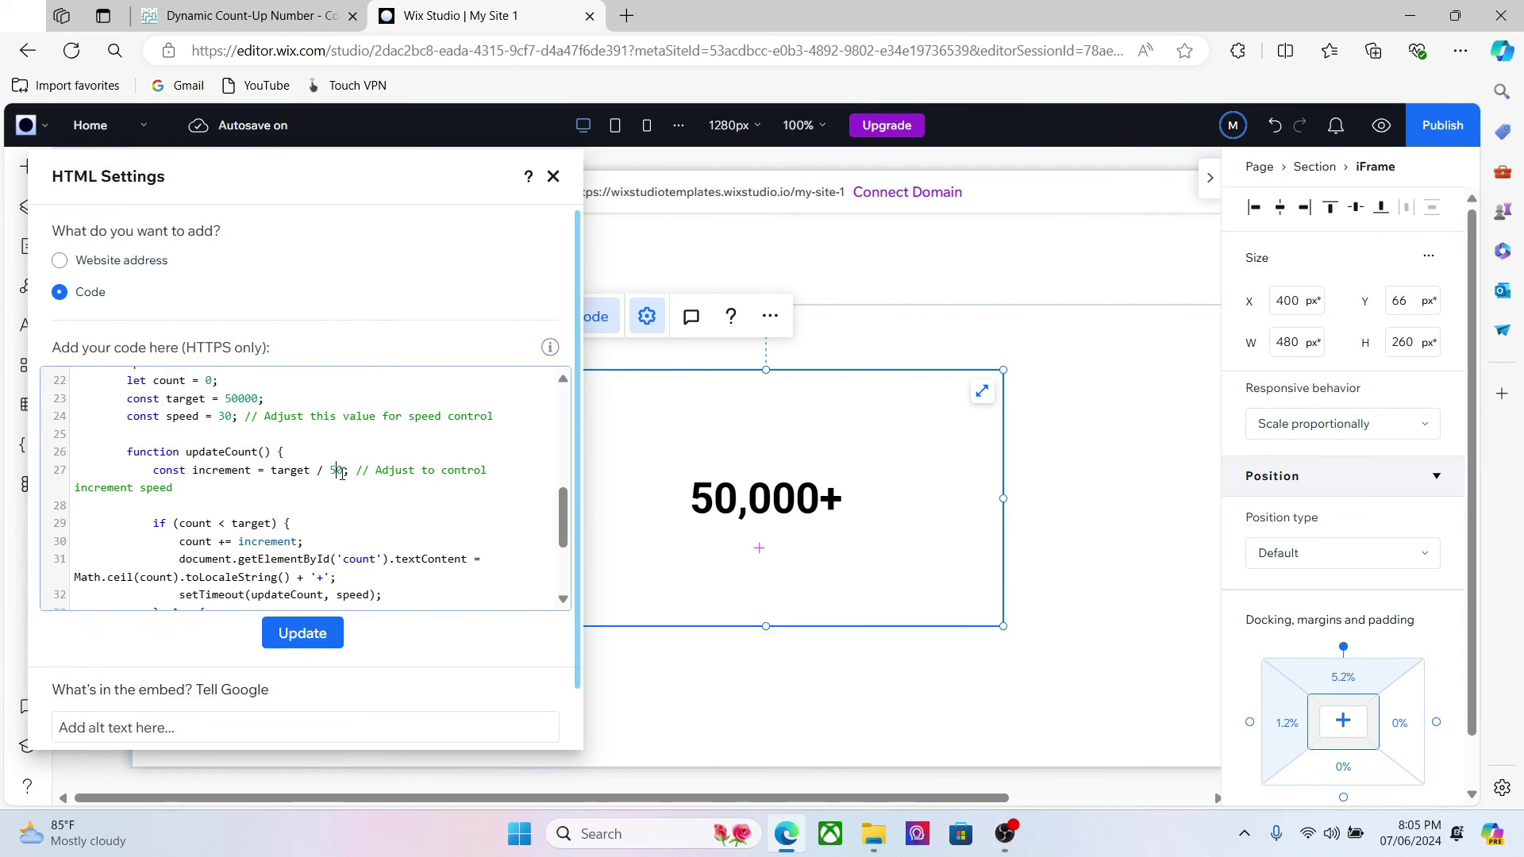
click(307, 638)
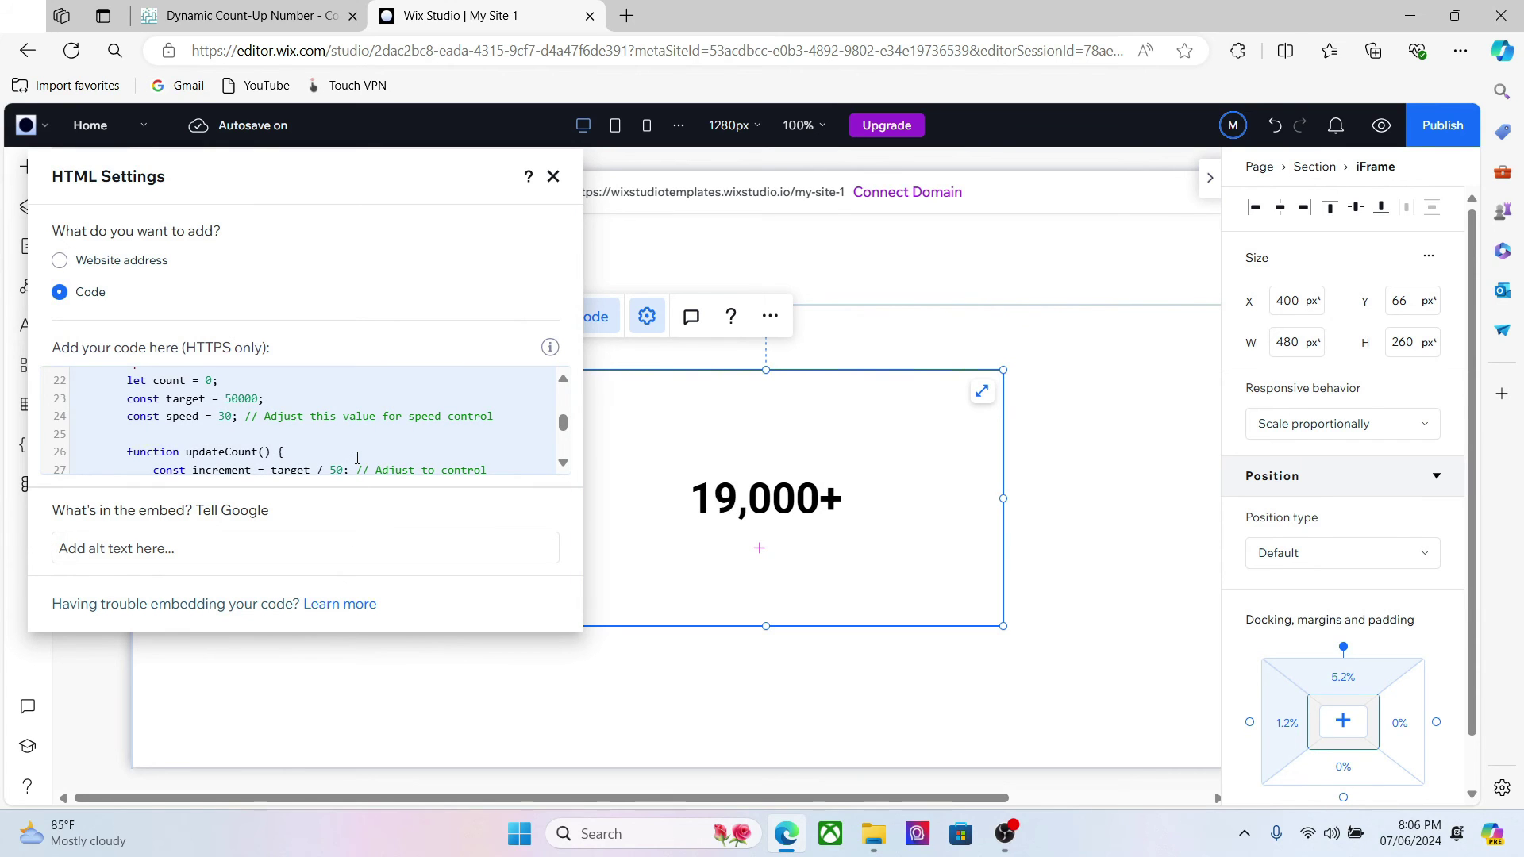
click(358, 457)
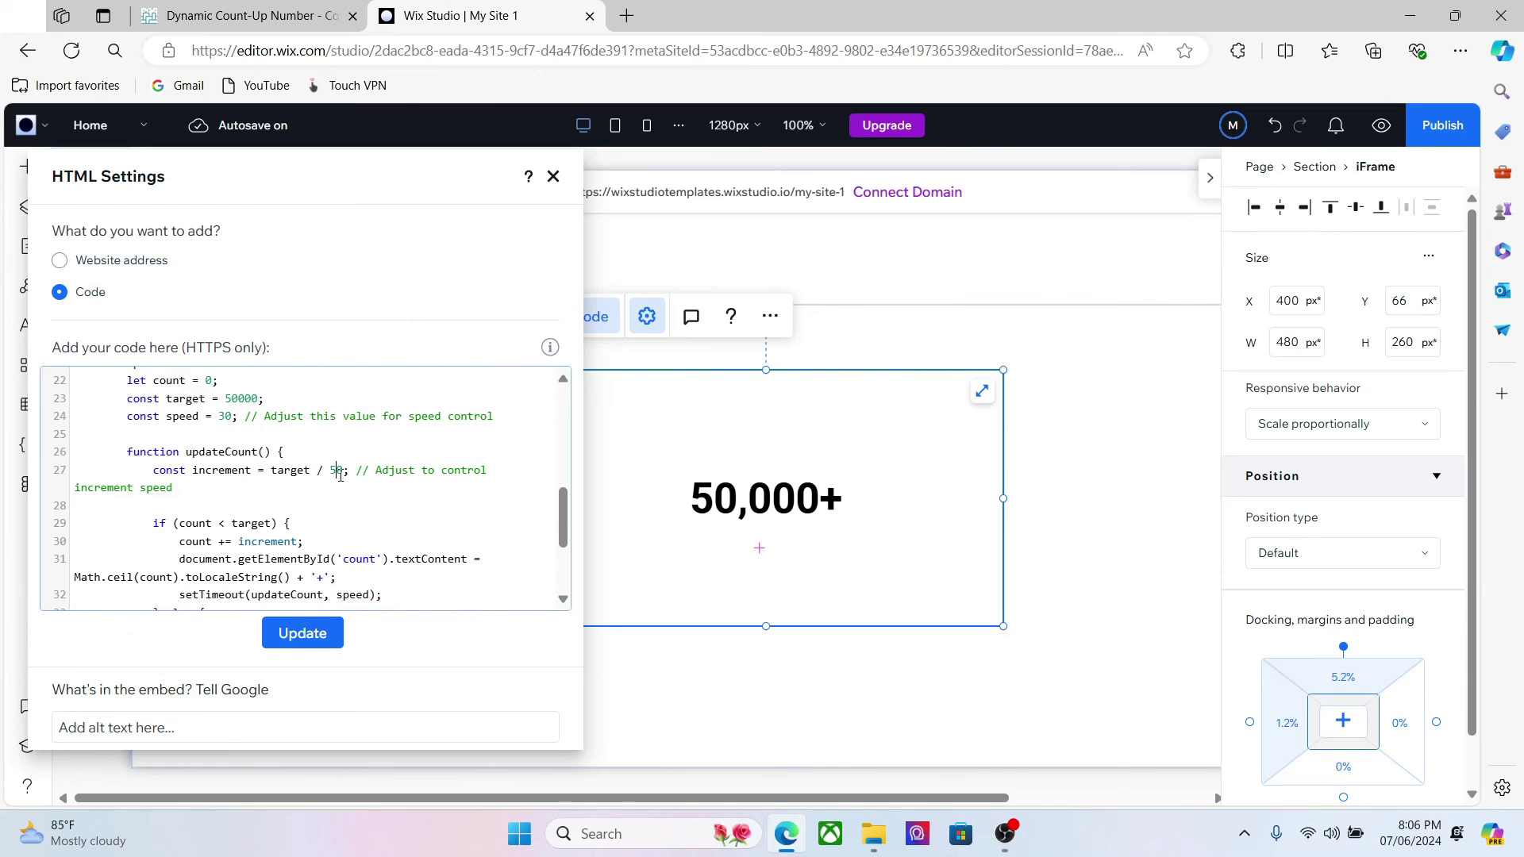
double_click(340, 473)
text(100)
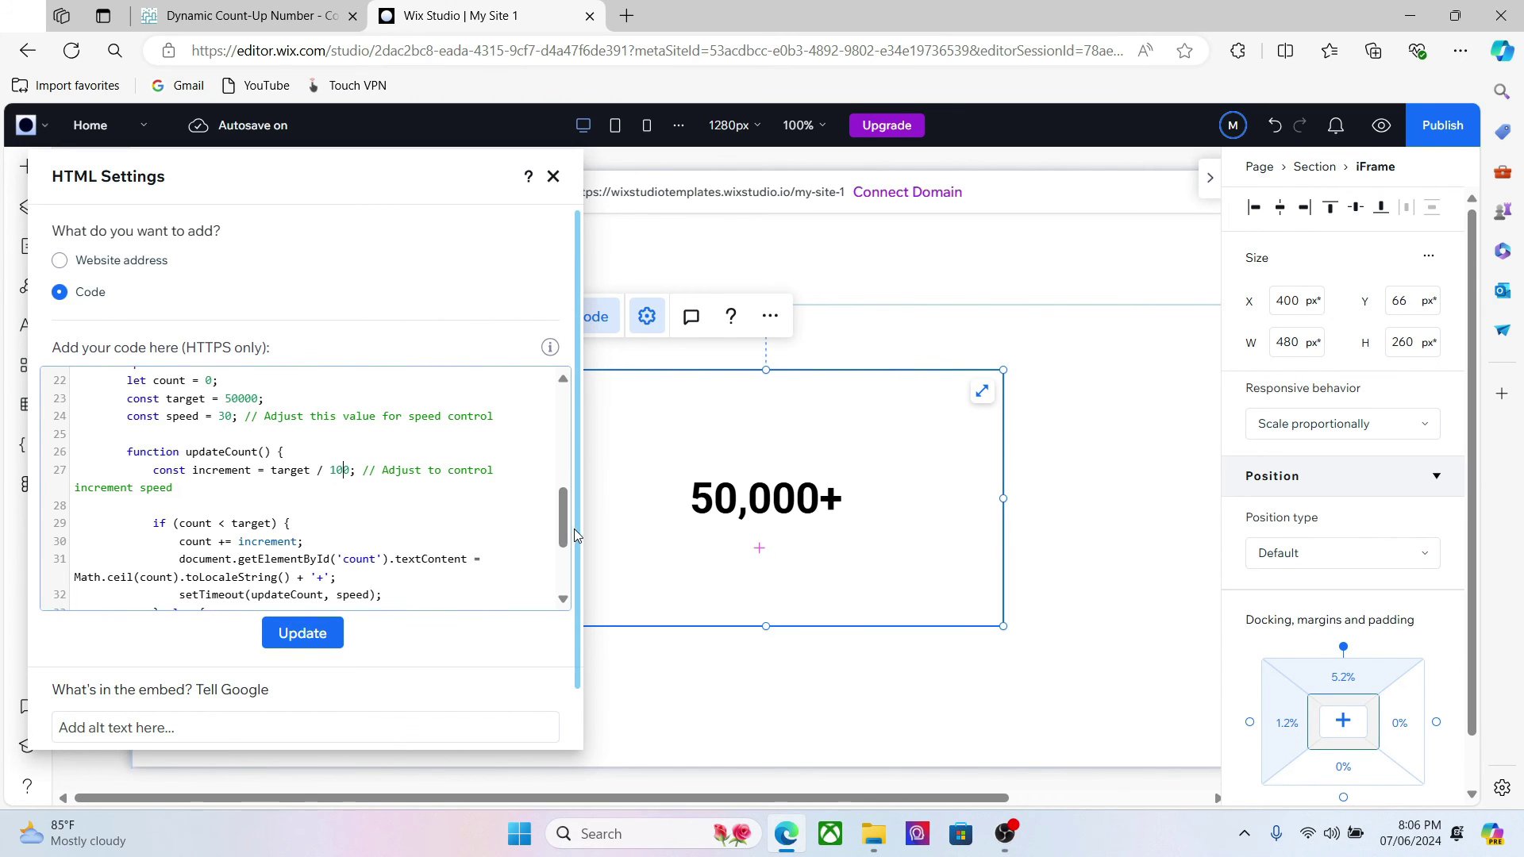
scroll(536, 561, down, 3)
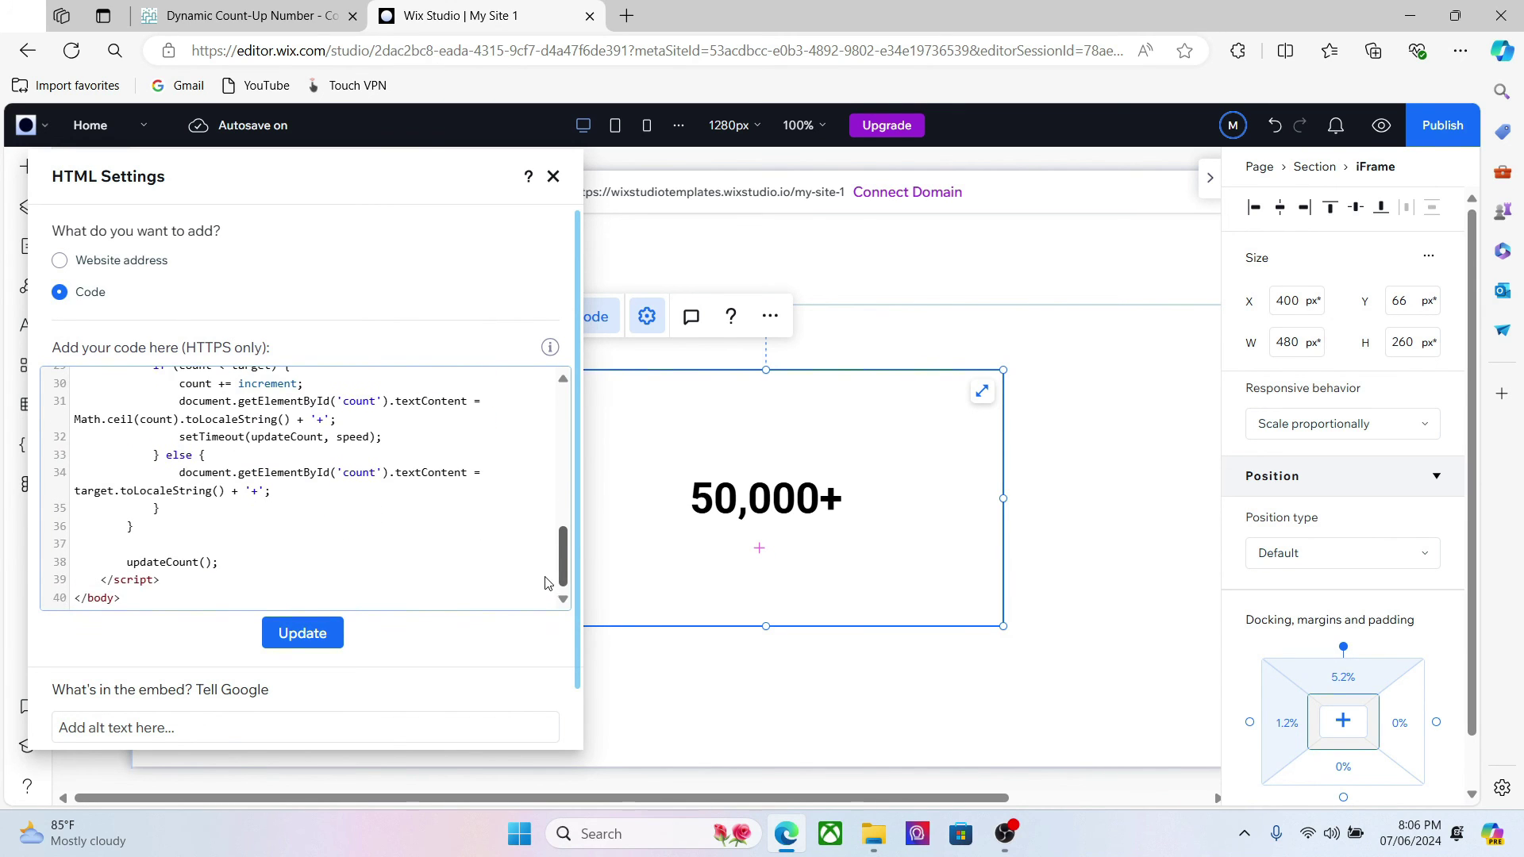
mouse_move(564, 541)
mouse_down()
mouse_move(576, 402)
mouse_move(564, 583)
mouse_up()
scroll(429, 466, up, 10)
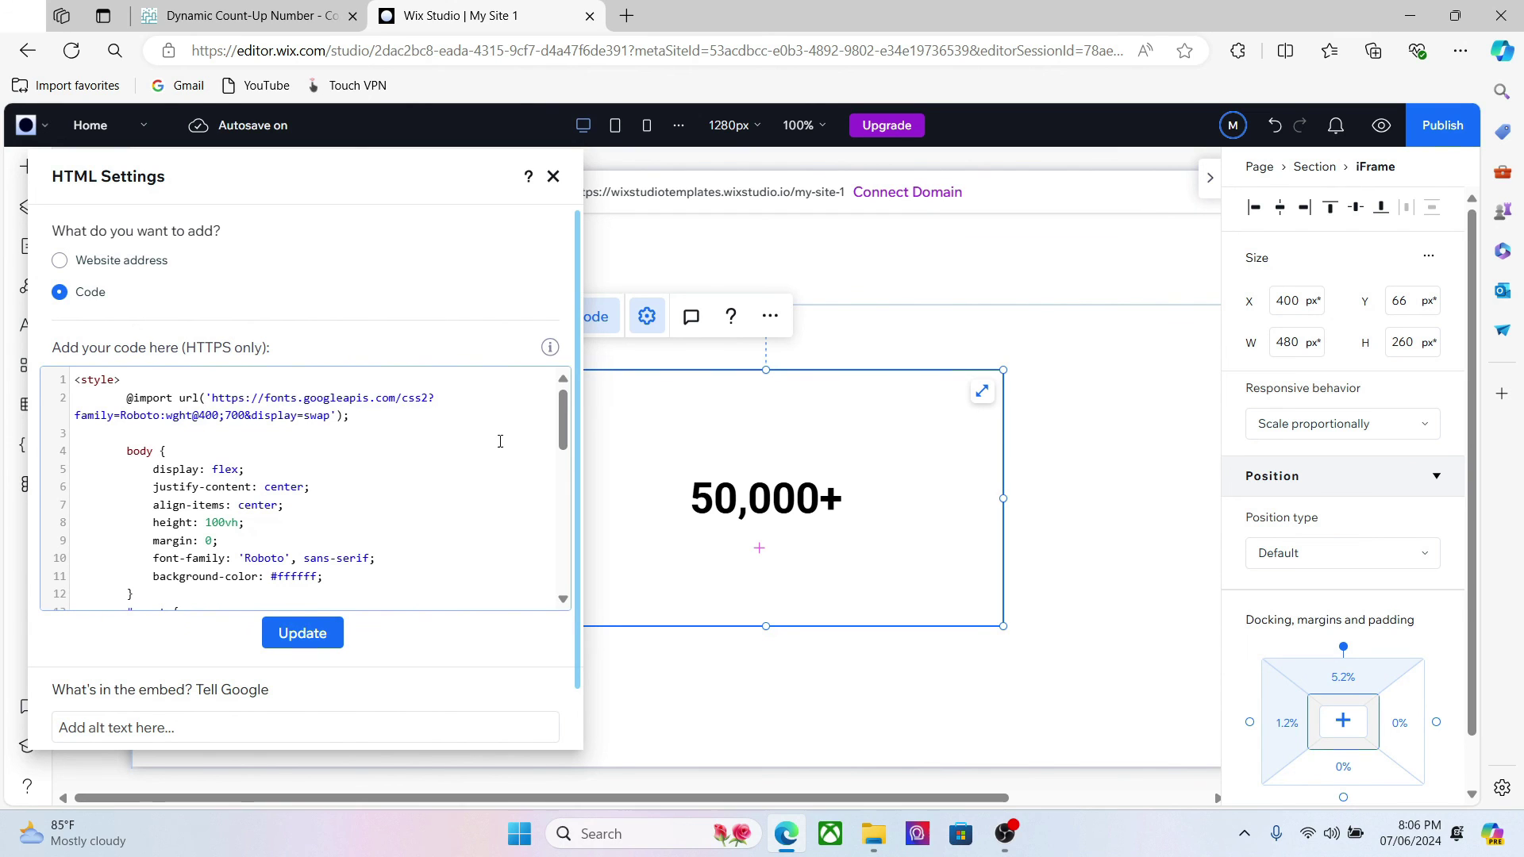
Close HTML Settings and resize the counter iFrame down to about 185 × 100 px.
click(818, 527)
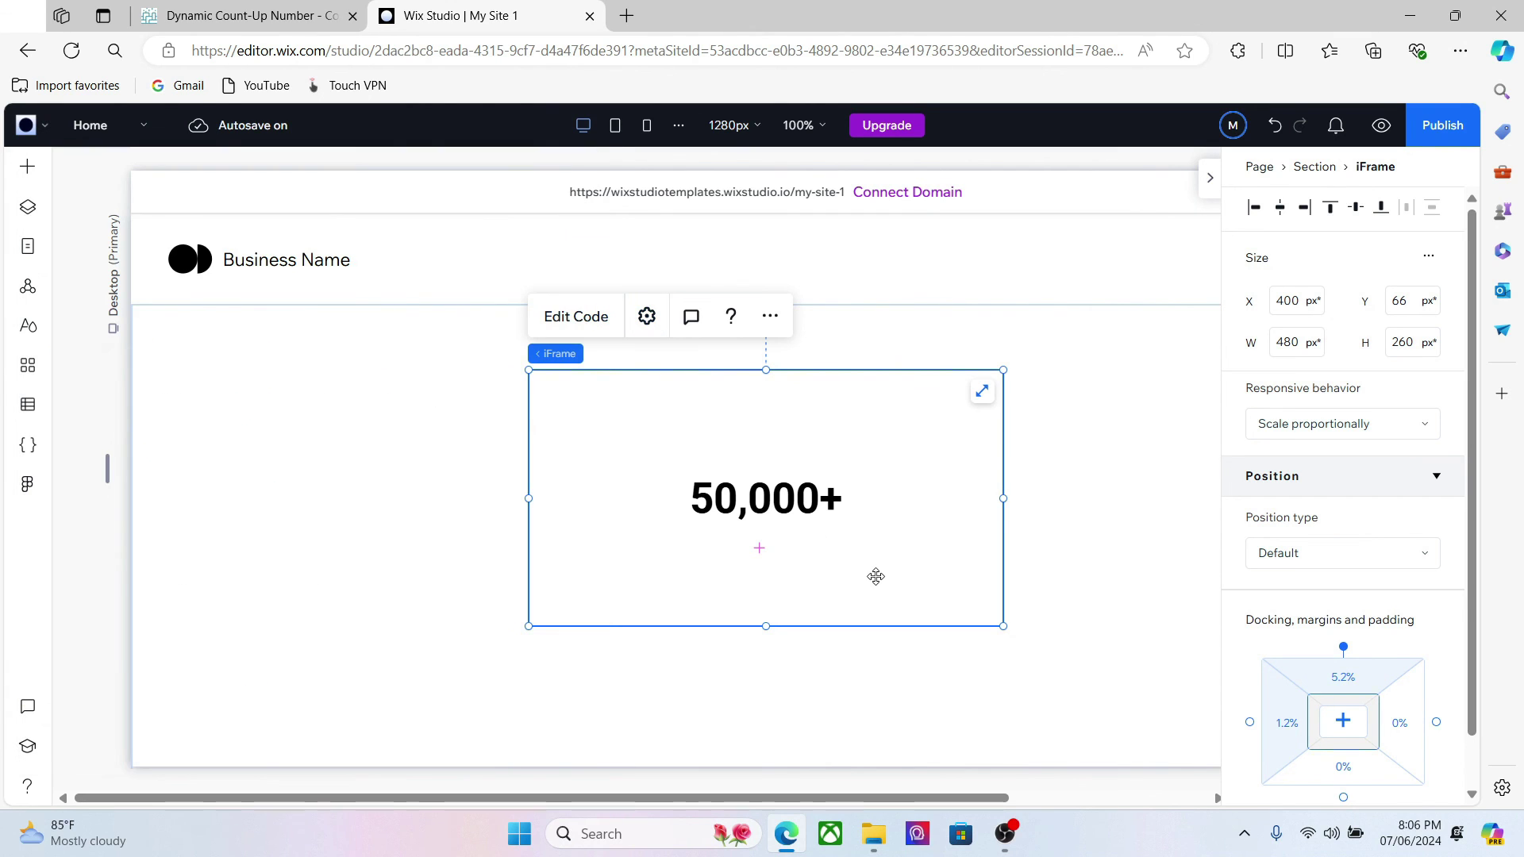
drag(1004, 625, 711, 467)
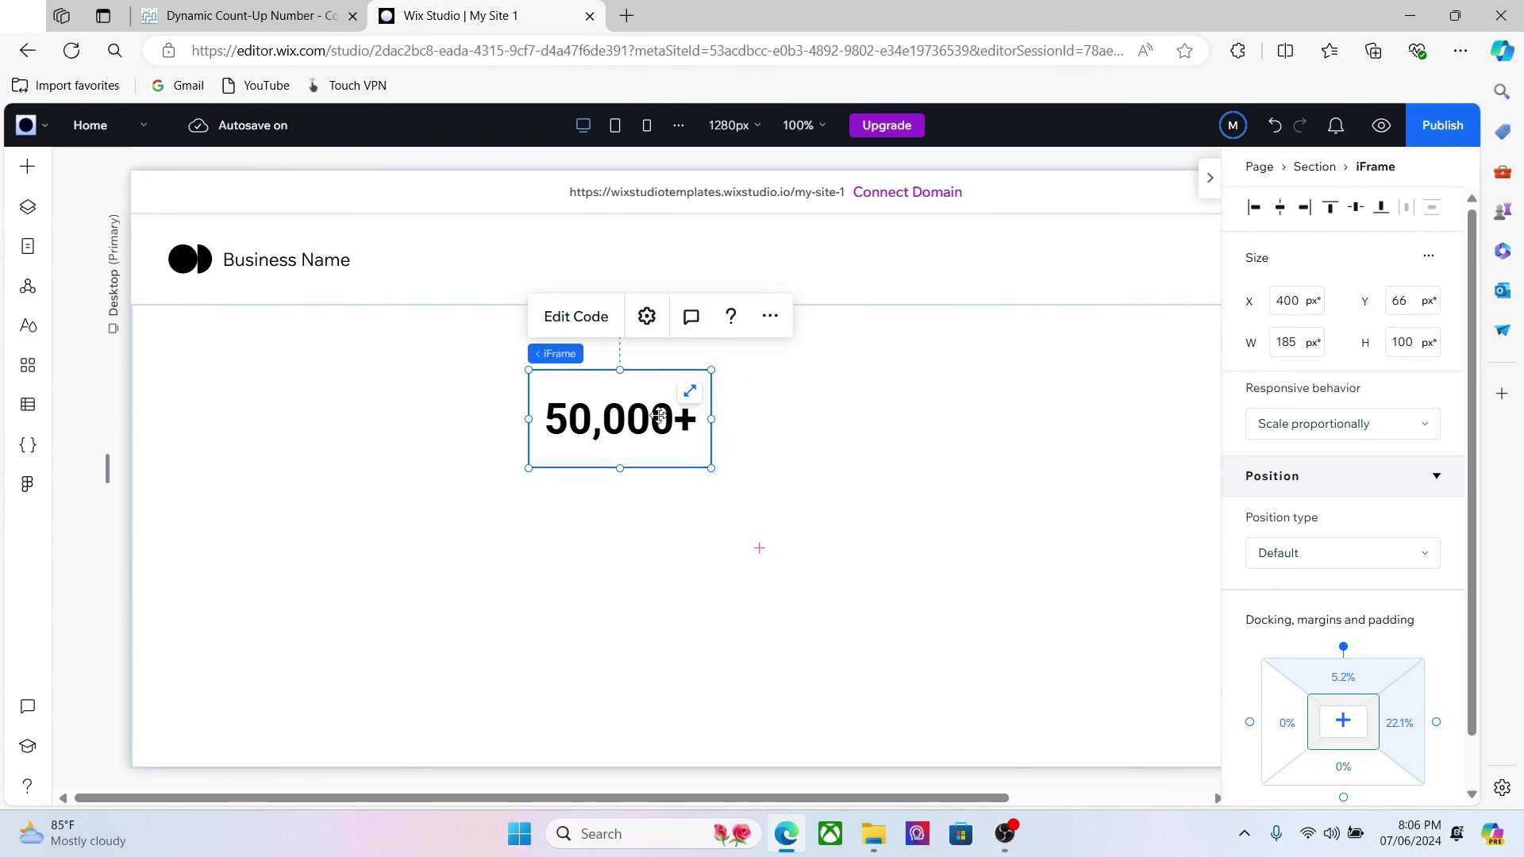